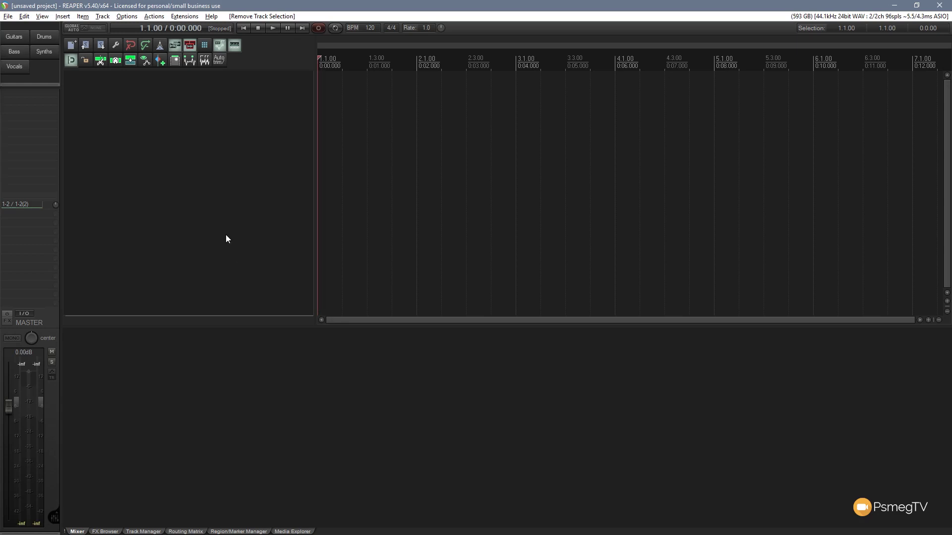
Add three empty tracks by double-clicking the empty track panel.
{"action": "double_click", "coordinate": [181, 99]}
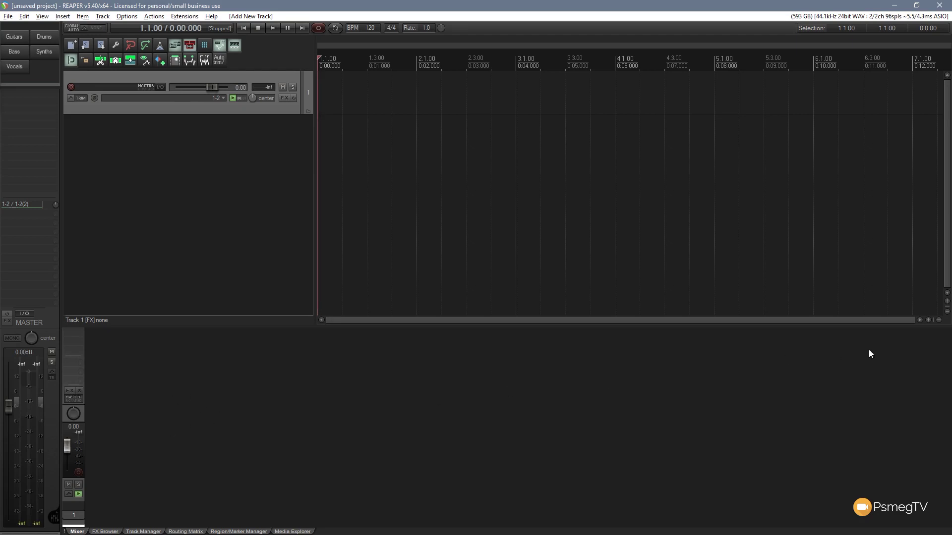
{"action": "double_click", "coordinate": [145, 407]}
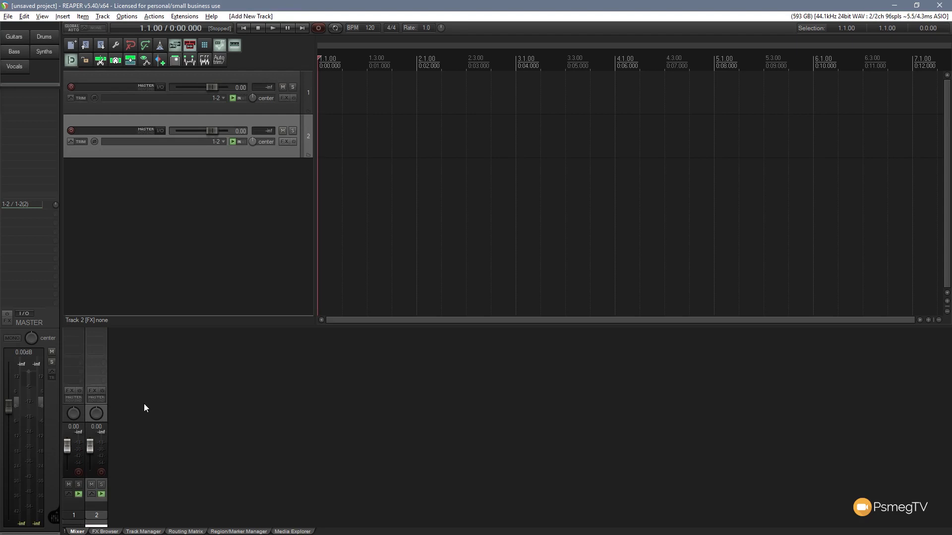
{"action": "left_click", "coordinate": [153, 257]}
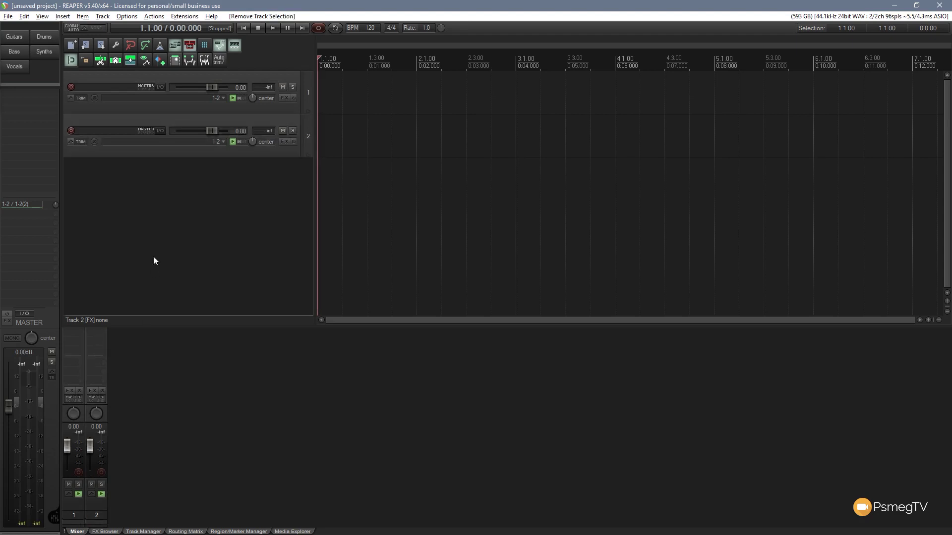
{"action": "double_click", "coordinate": [153, 256]}
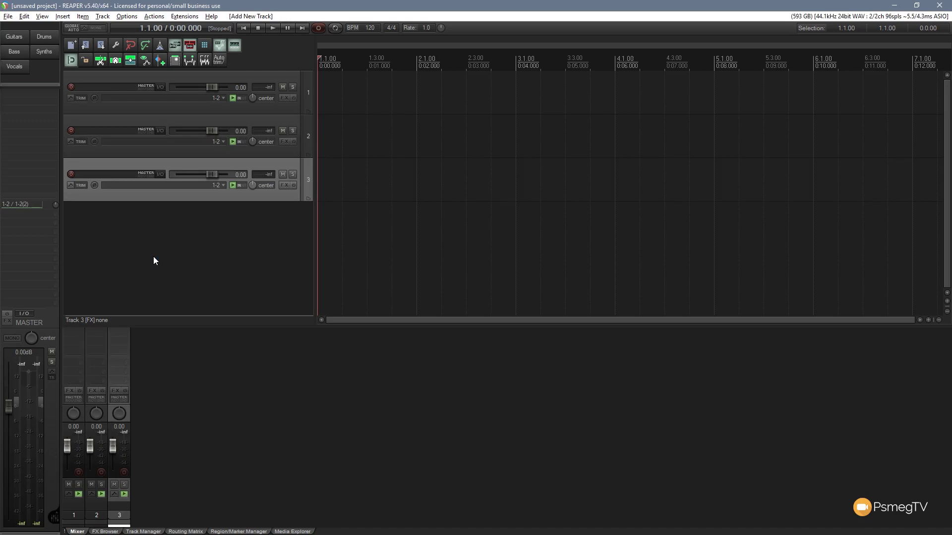
Insert a fourth track via right-click Insert new track and a fifth from the Track menu.
{"action": "right_click", "coordinate": [133, 235]}
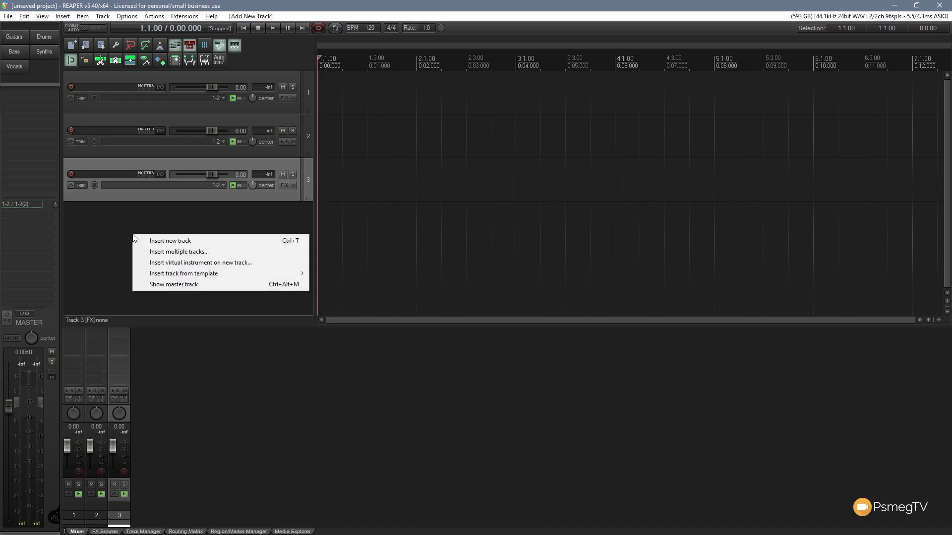
{"action": "left_click", "coordinate": [174, 242]}
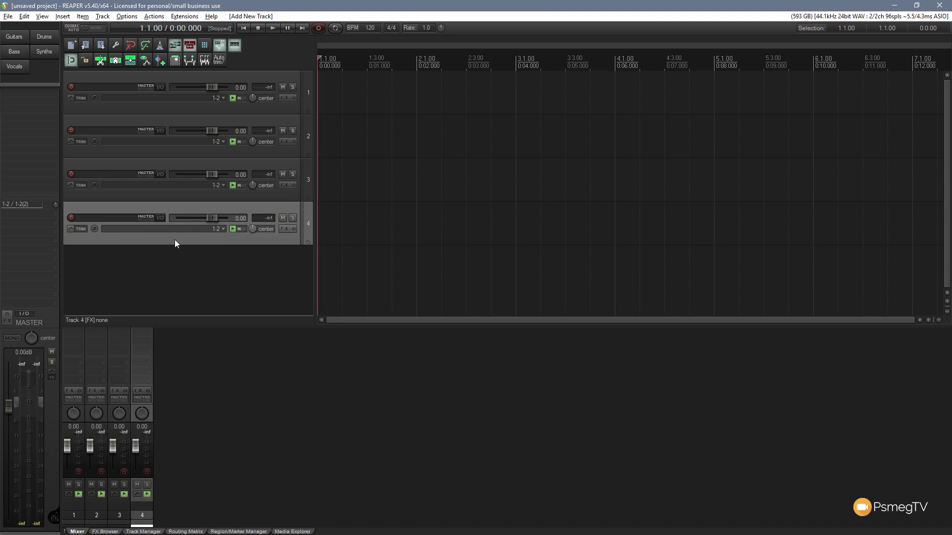
{"action": "left_click", "coordinate": [110, 278]}
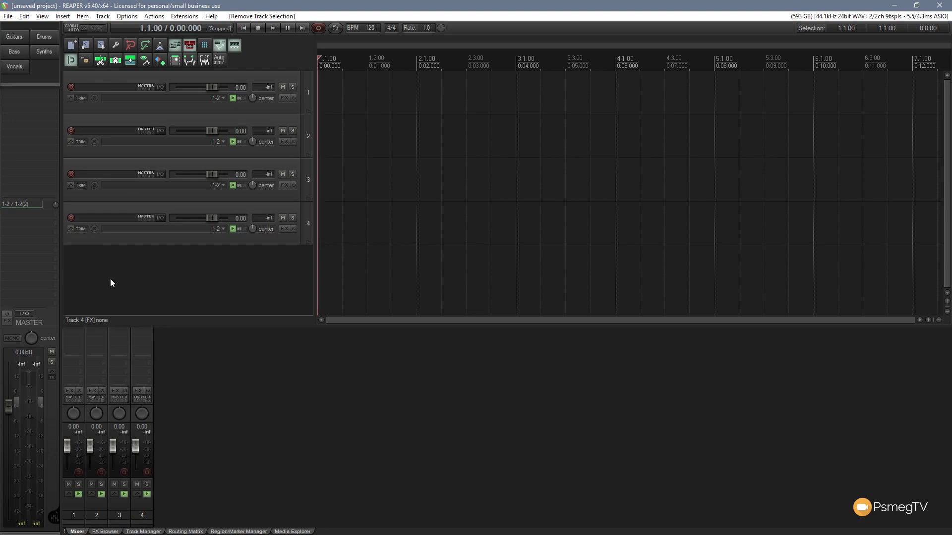
{"action": "left_click", "coordinate": [104, 16]}
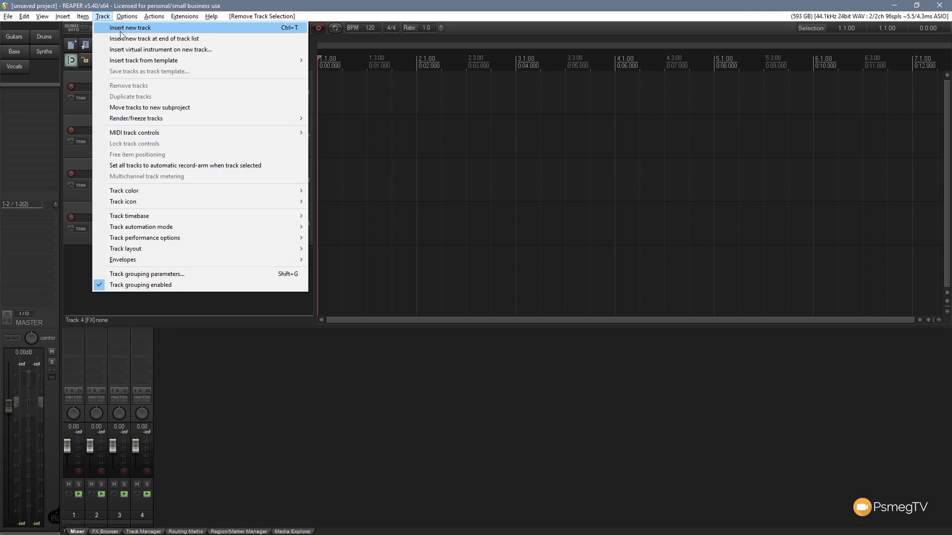
{"action": "left_click", "coordinate": [120, 31]}
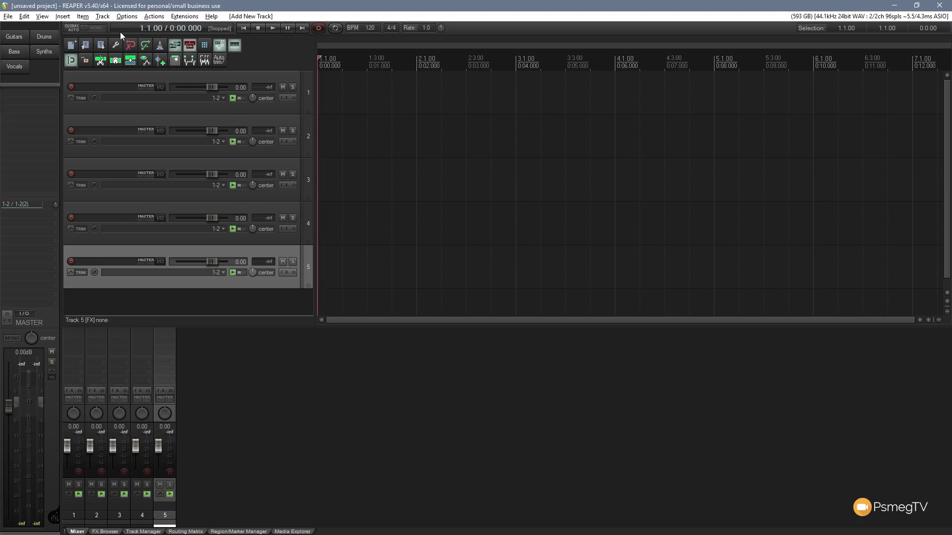
Delete track 3 with the Delete key and track 4 with right-click Remove tracks.
{"action": "left_click", "coordinate": [164, 195]}
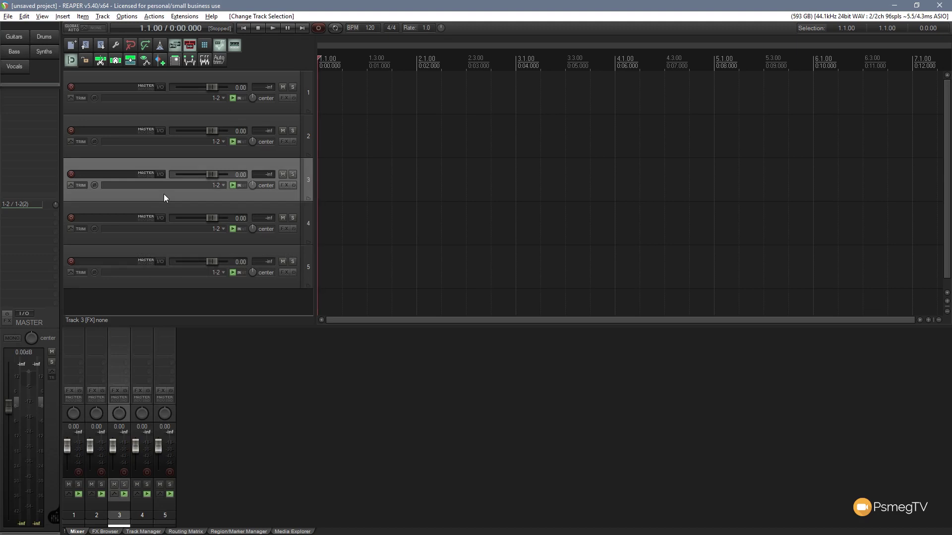
{"action": "key", "text": "Delete"}
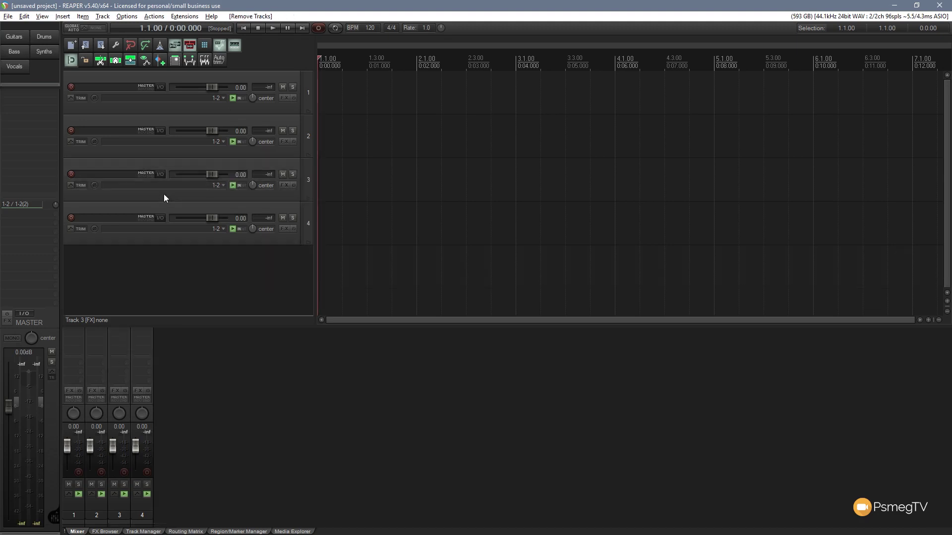
{"action": "left_click", "coordinate": [186, 214]}
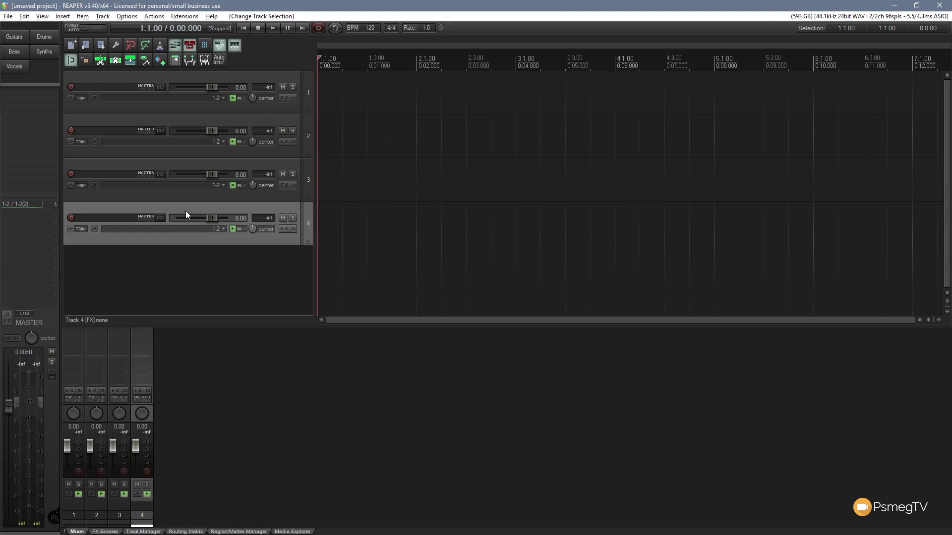
{"action": "right_click", "coordinate": [186, 212]}
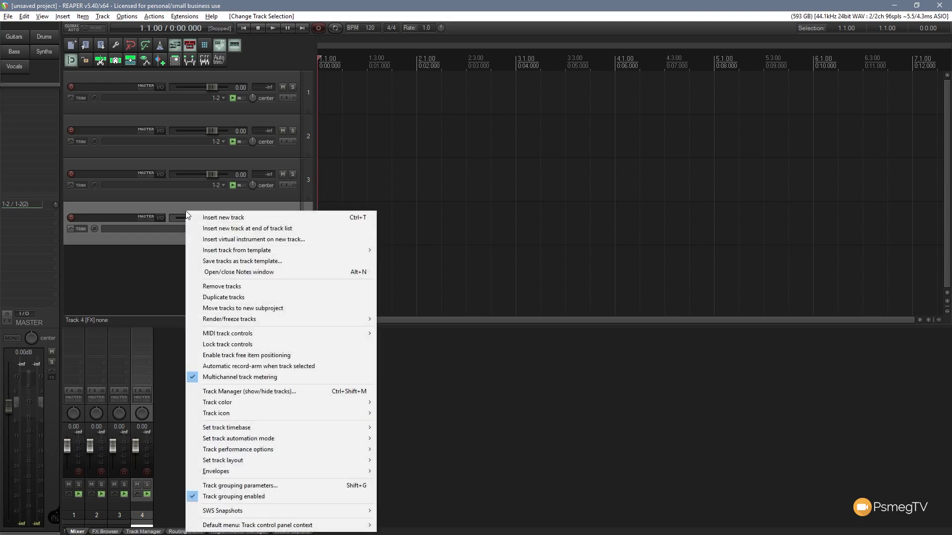
{"action": "left_click", "coordinate": [229, 286]}
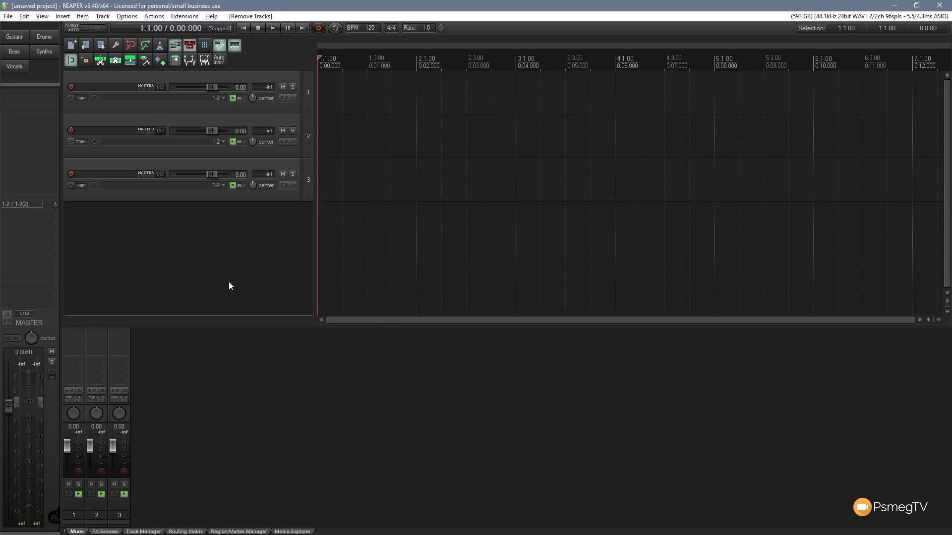
Remove the new track 3 using Track > Remove tracks, leaving two tracks.
{"action": "left_click", "coordinate": [229, 282]}
{"action": "left_click", "coordinate": [169, 192]}
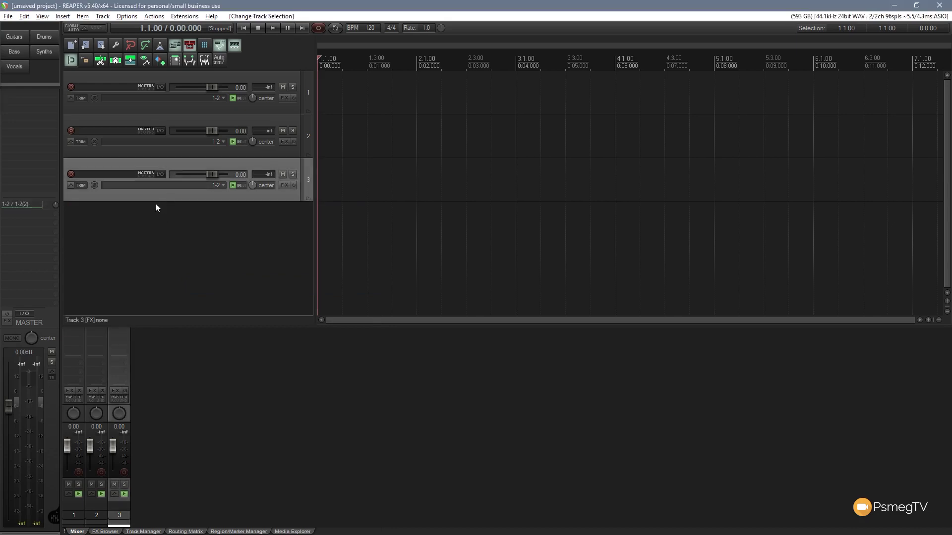
{"action": "left_click", "coordinate": [102, 17]}
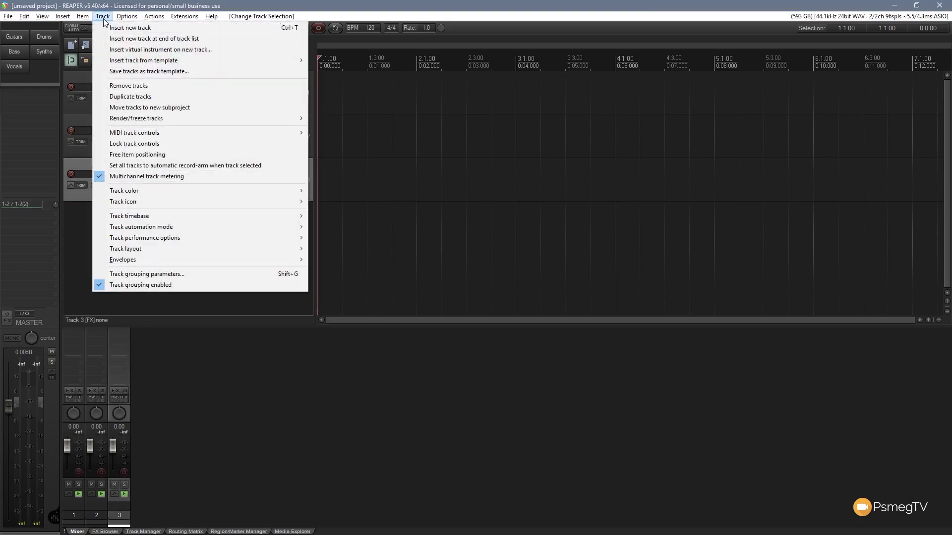
{"action": "left_click", "coordinate": [128, 85]}
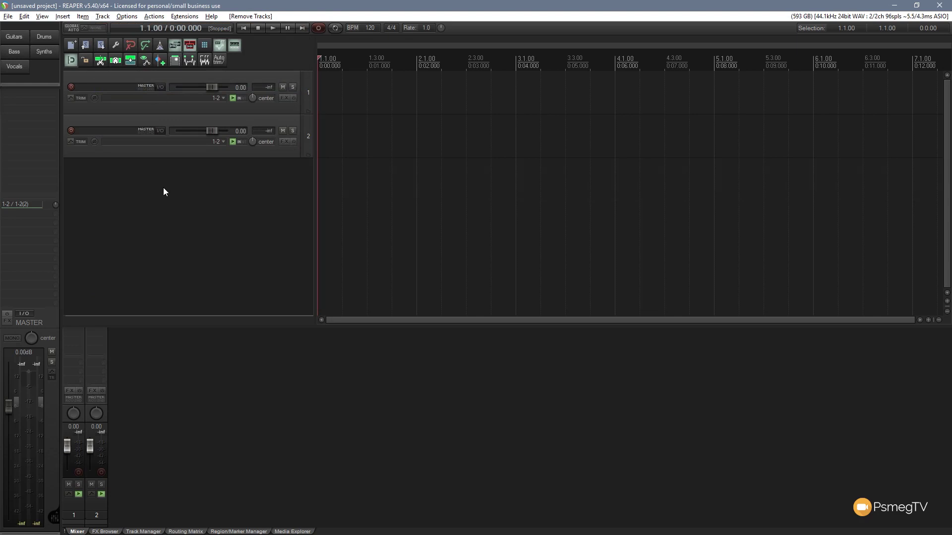
{"action": "left_click", "coordinate": [177, 184]}
Insert multiple tracks with count 3, placed at the end of the project.
{"action": "right_click", "coordinate": [124, 190]}
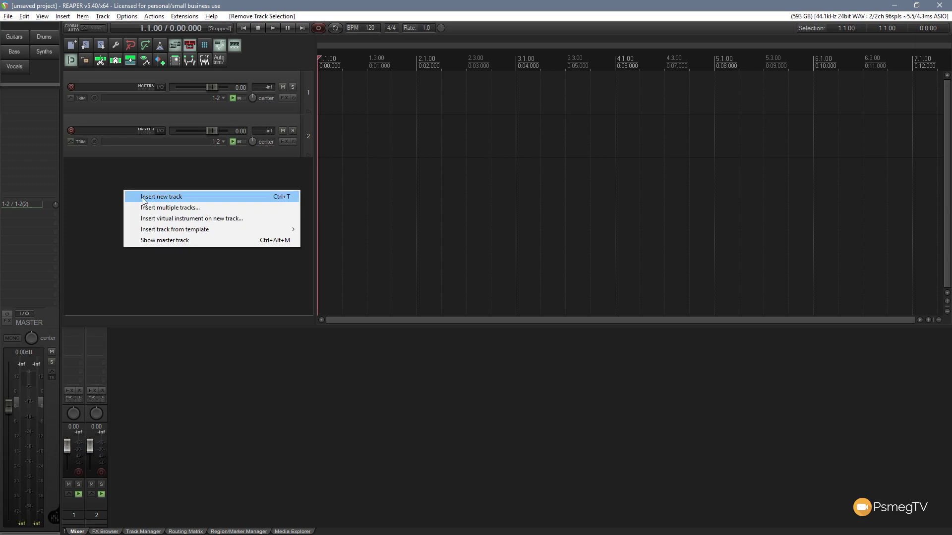
{"action": "left_click", "coordinate": [165, 208]}
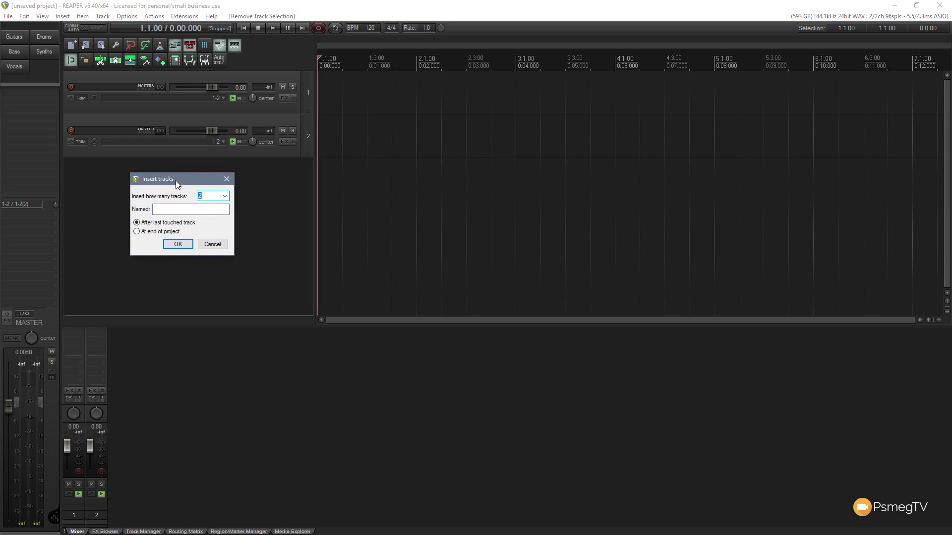
{"action": "left_click", "coordinate": [225, 196]}
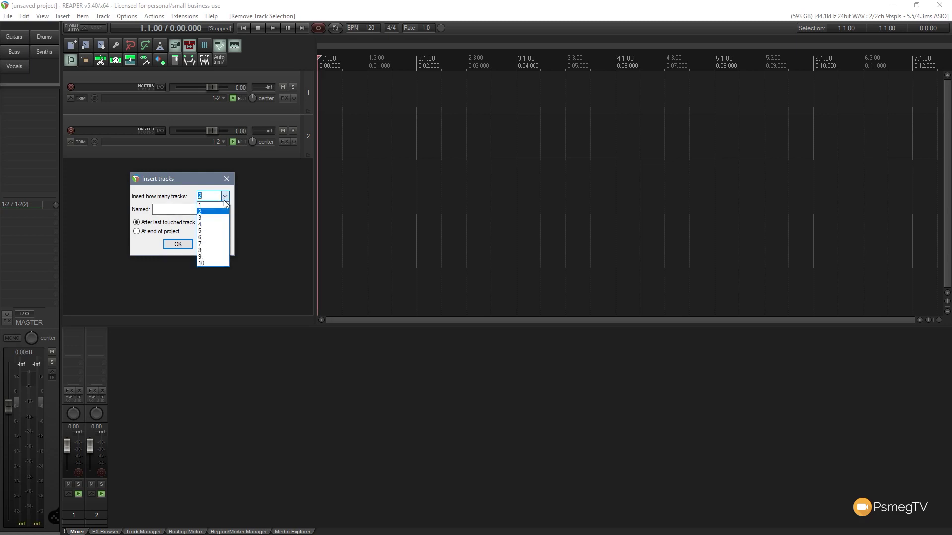
{"action": "left_click", "coordinate": [221, 218]}
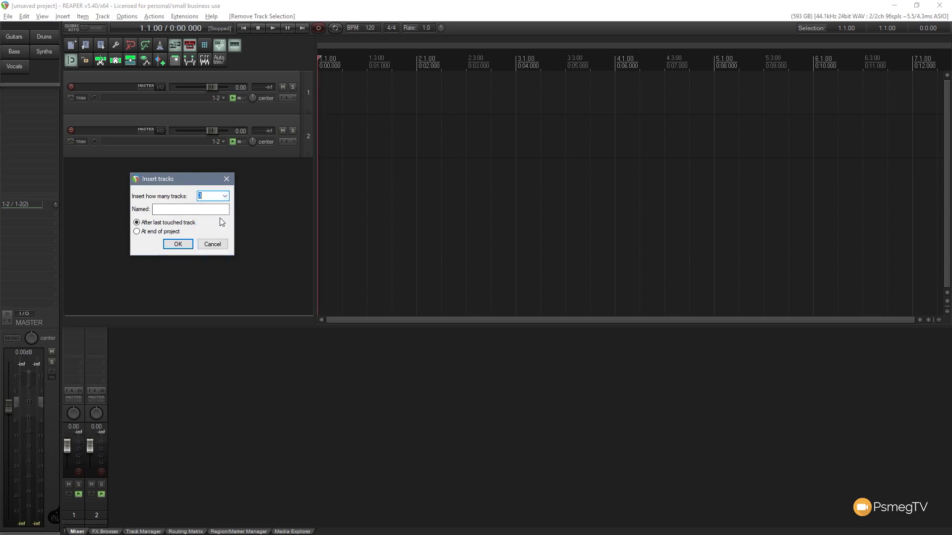
{"action": "left_click", "coordinate": [151, 232]}
{"action": "left_click", "coordinate": [178, 244]}
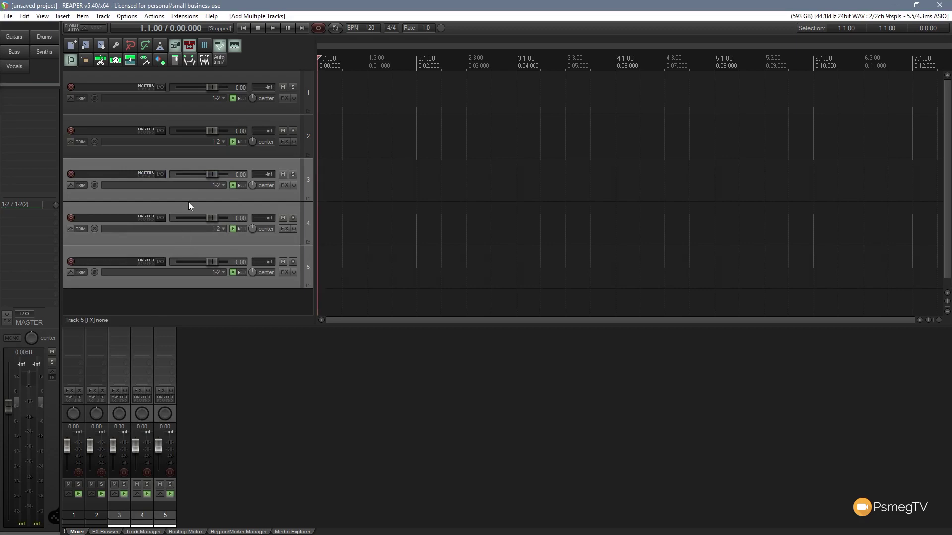
Select tracks 2 through 4 and remove them via the right-click Remove tracks.
{"action": "left_click", "coordinate": [196, 148]}
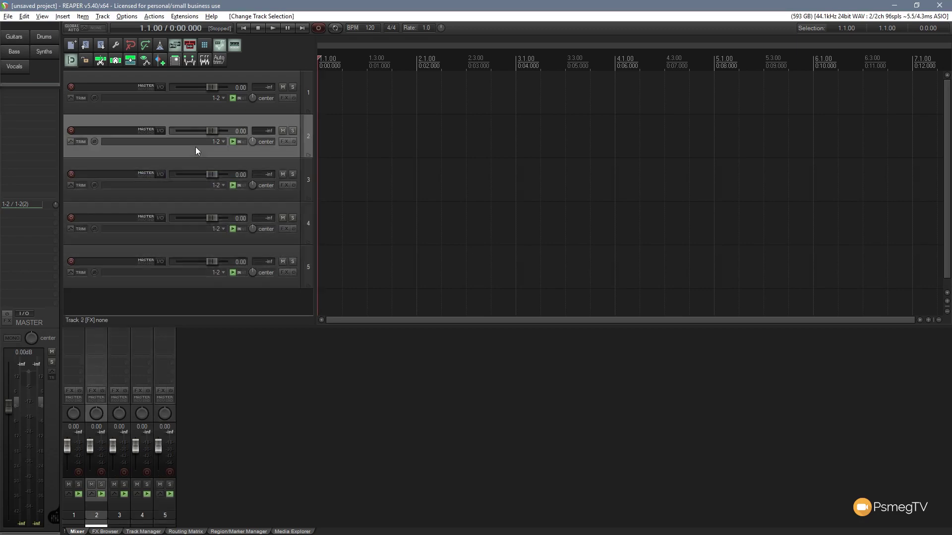
{"action": "left_click", "coordinate": [189, 205], "text": "shift"}
{"action": "right_click", "coordinate": [188, 195]}
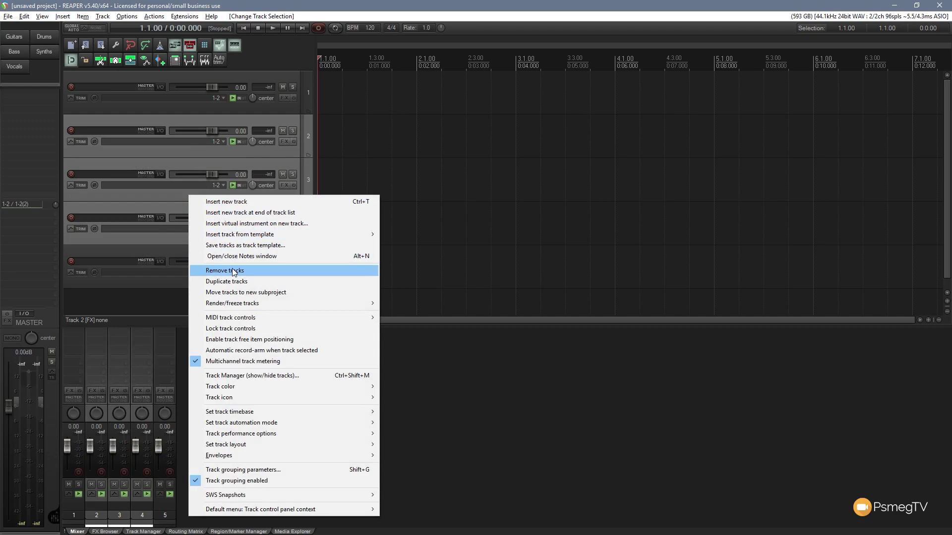
{"action": "left_click", "coordinate": [233, 270]}
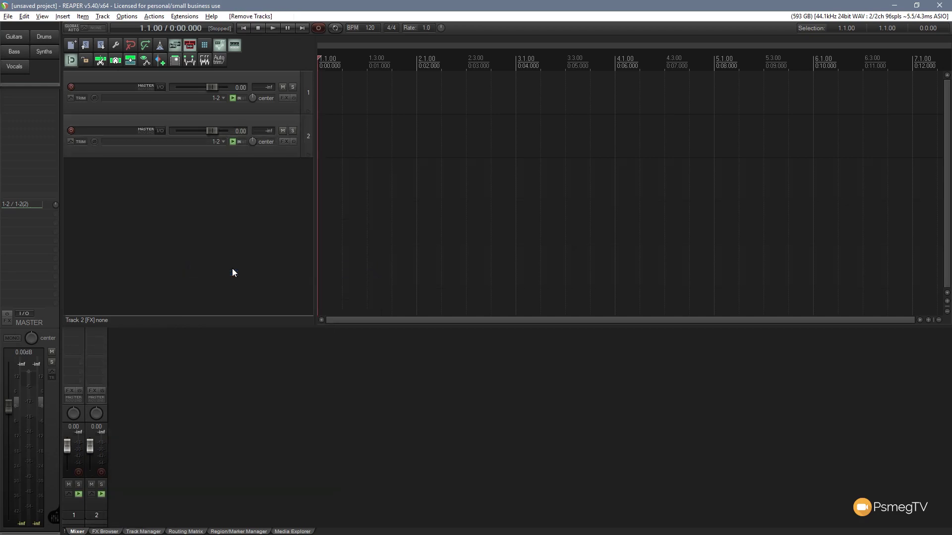
Select the remaining tracks 1 and 2 and delete them with the Delete key.
{"action": "left_click", "coordinate": [222, 161]}
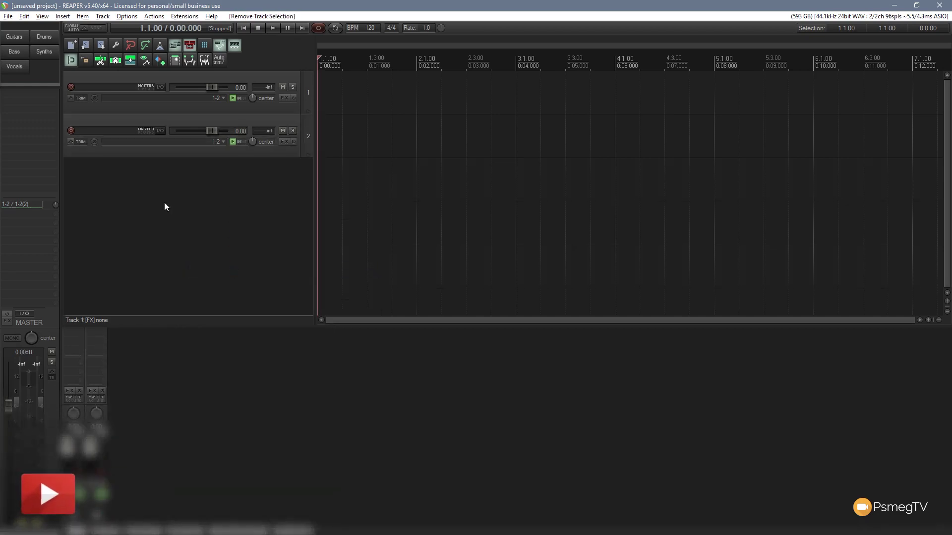
{"action": "left_click", "coordinate": [177, 153]}
{"action": "left_click", "coordinate": [180, 110], "text": "ctrl"}
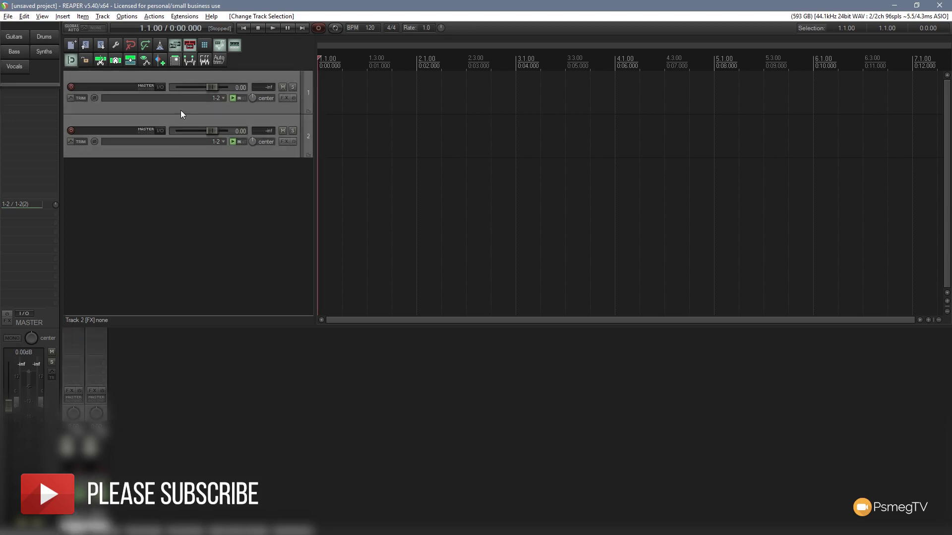
{"action": "key", "text": "Delete"}
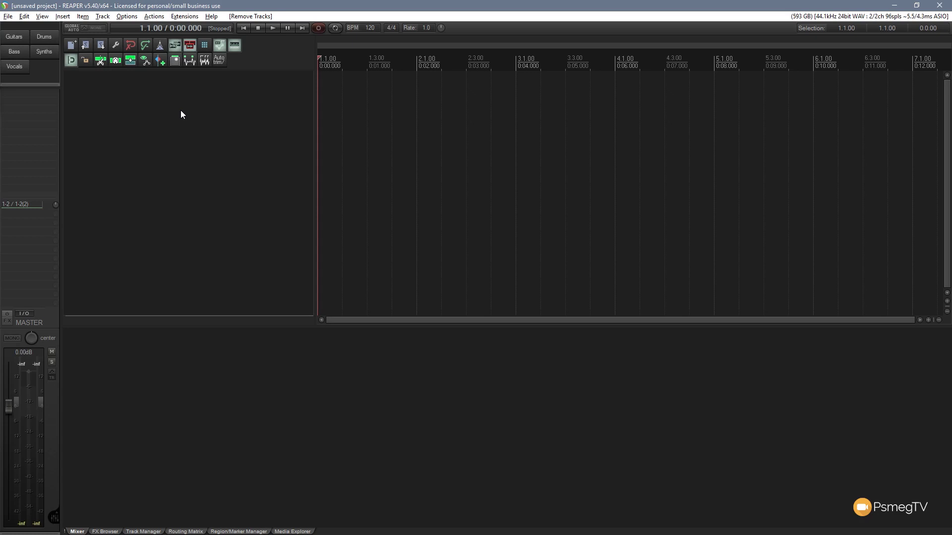
{"action": "left_click", "coordinate": [120, 231]}
Add a new track named 'Sample 1'.
{"action": "double_click", "coordinate": [133, 121]}
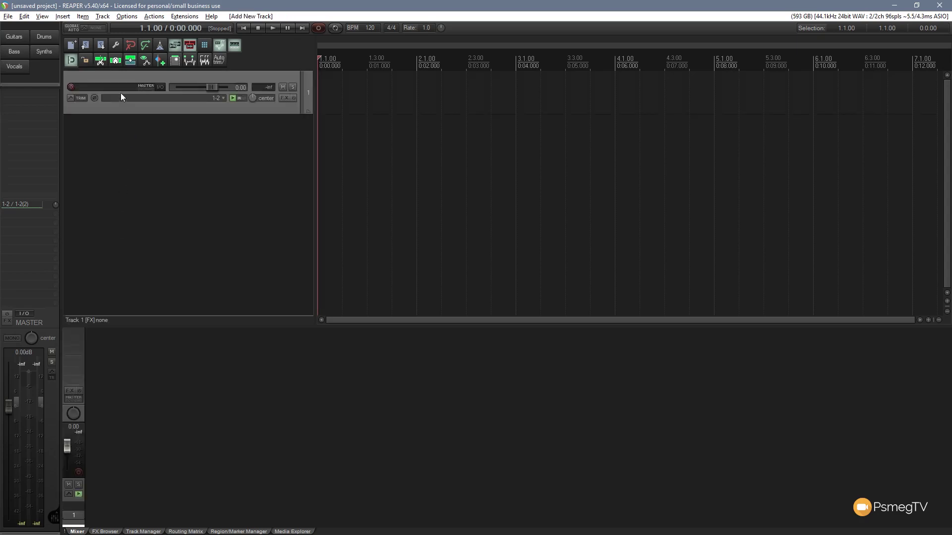
{"action": "type", "text": "Sample 1"}
{"action": "key", "text": "Return"}
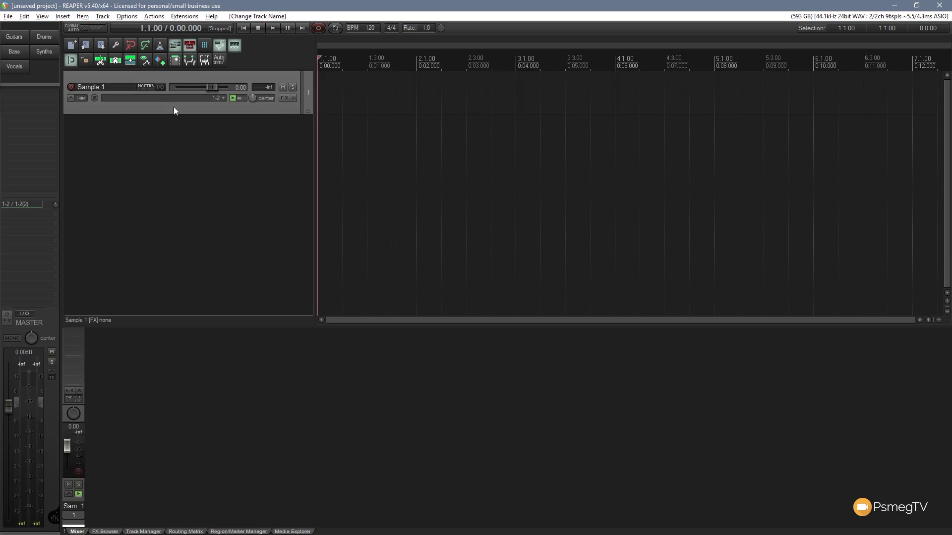
Add the Toontrack EZkeys instrument to Sample 1's FX chain and show the Mixer.
{"action": "left_click", "coordinate": [284, 96]}
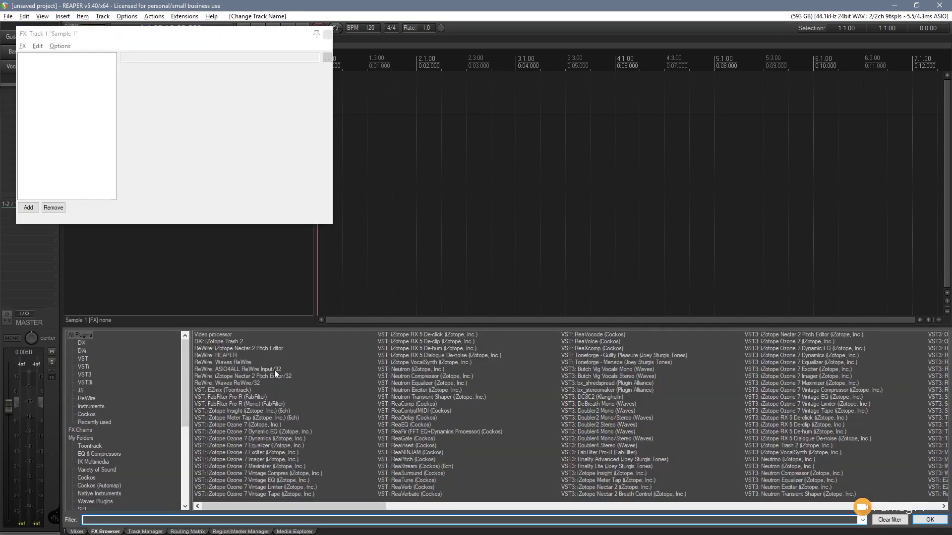
{"action": "left_click", "coordinate": [89, 446]}
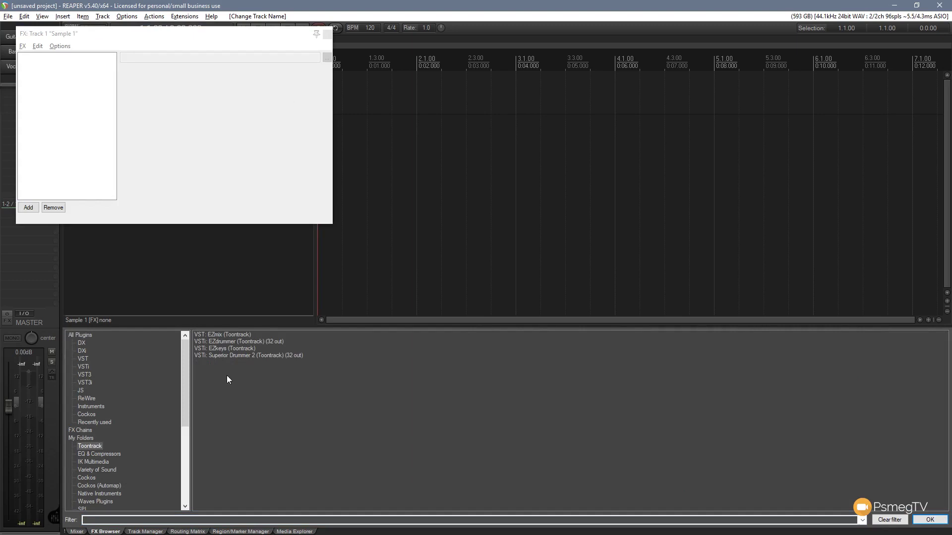
{"action": "left_click_drag", "start_coordinate": [225, 349], "coordinate": [58, 117]}
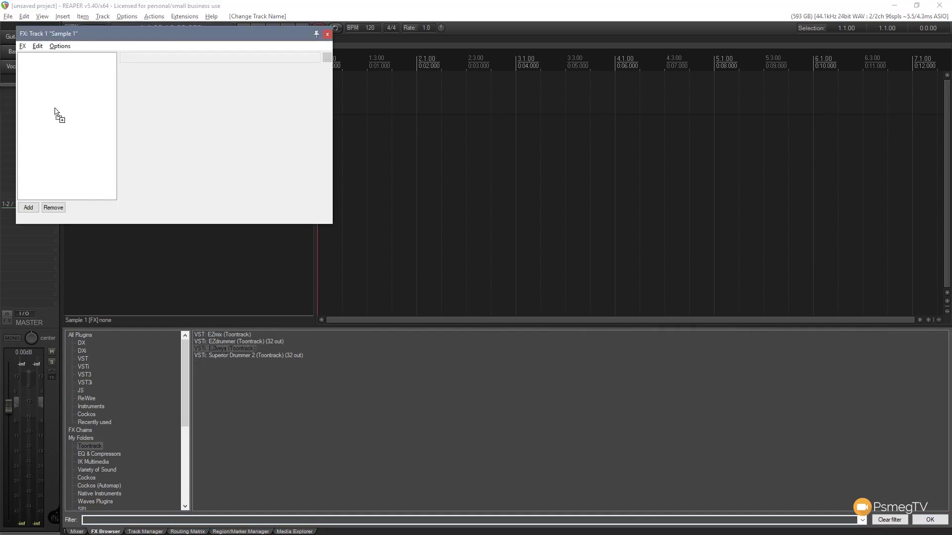
{"action": "left_click", "coordinate": [561, 35]}
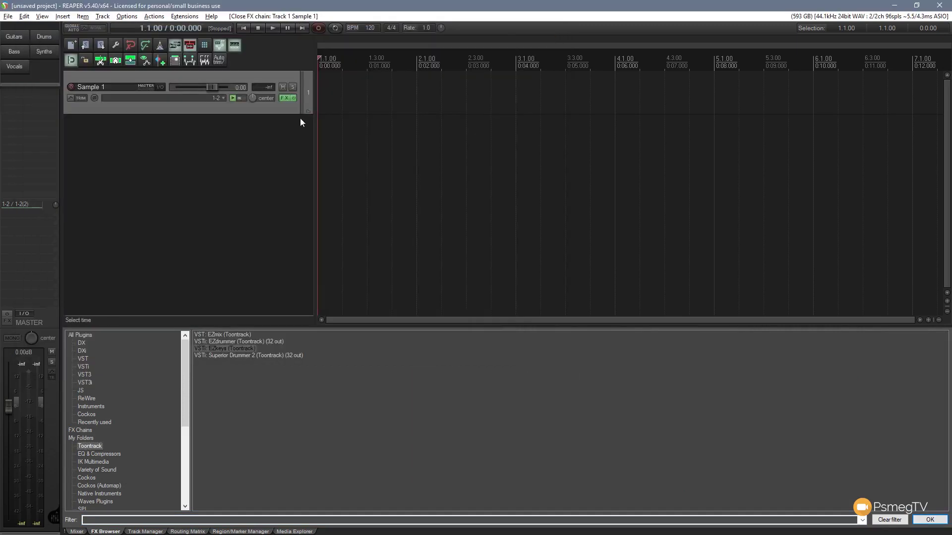
{"action": "left_click", "coordinate": [208, 135]}
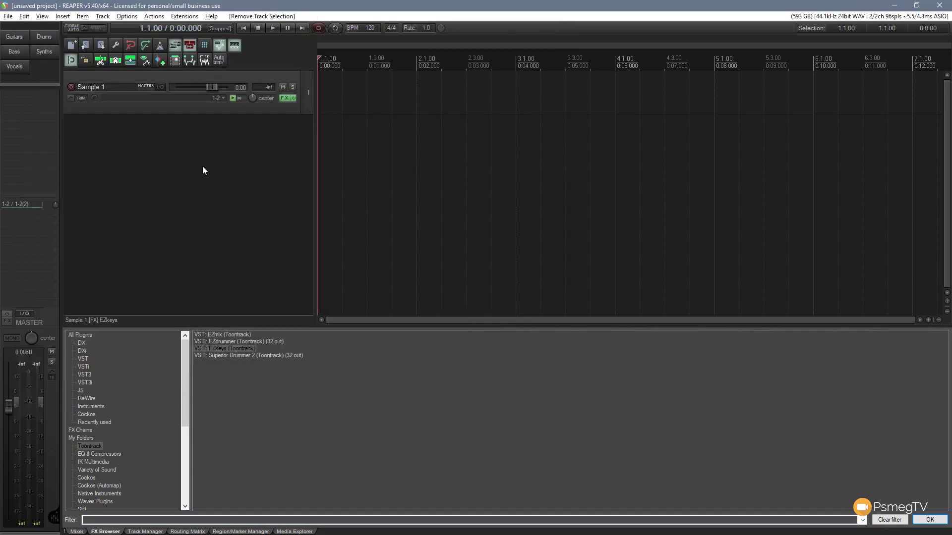
{"action": "left_click", "coordinate": [77, 532]}
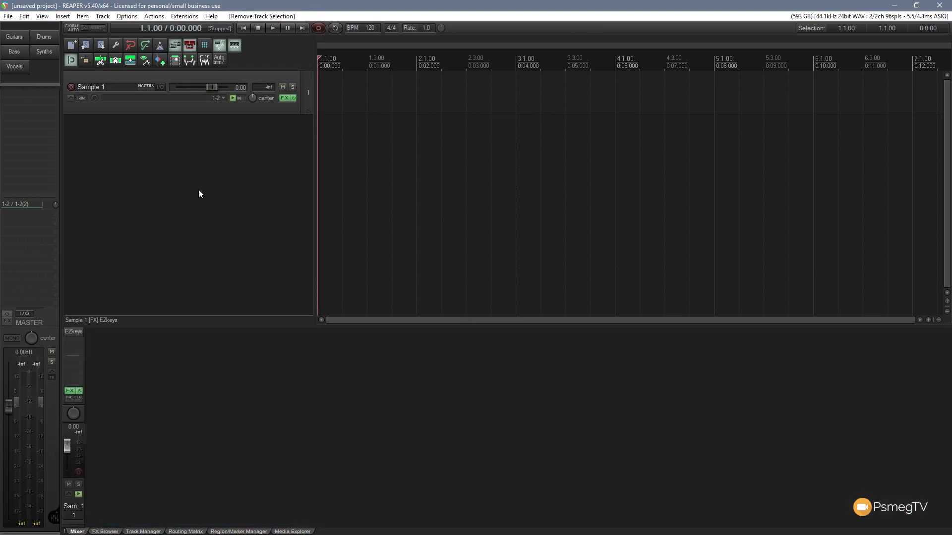
{"action": "left_click", "coordinate": [200, 106]}
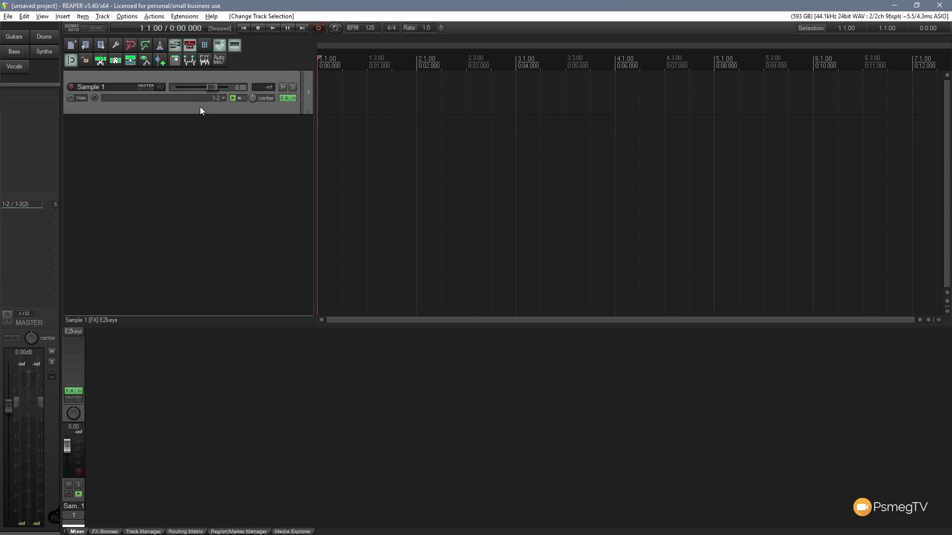
Duplicate Sample 1, confirm the copy has EZkeys, then delete the copy.
{"action": "right_click", "coordinate": [201, 106]}
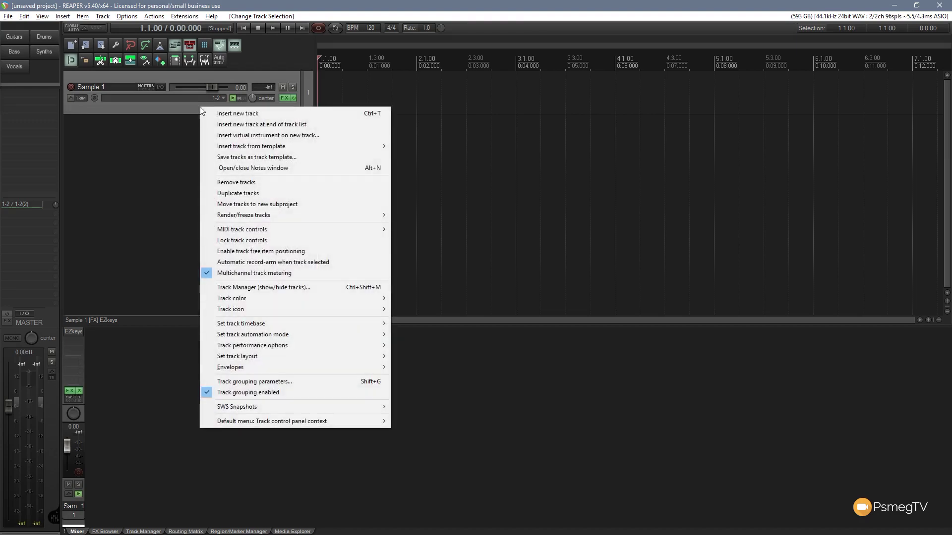
{"action": "left_click", "coordinate": [228, 193]}
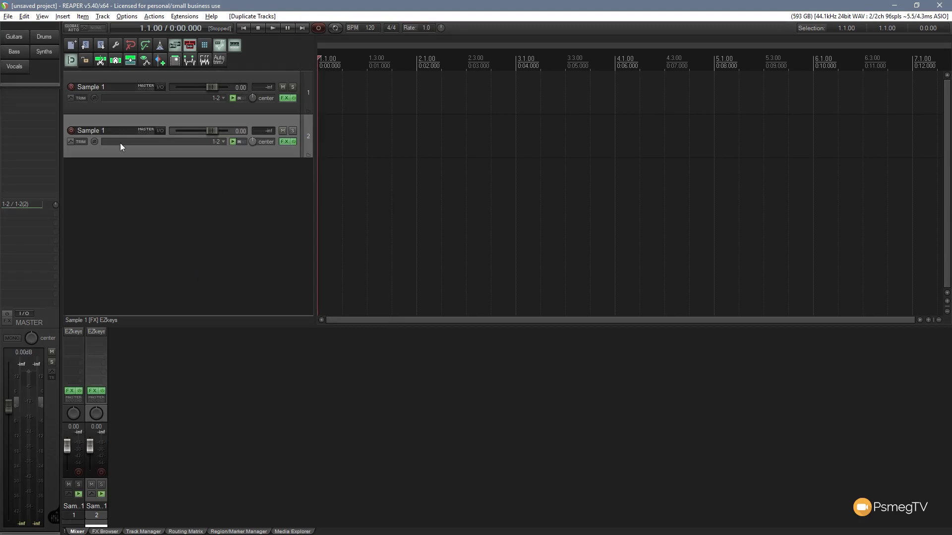
{"action": "left_click", "coordinate": [284, 142]}
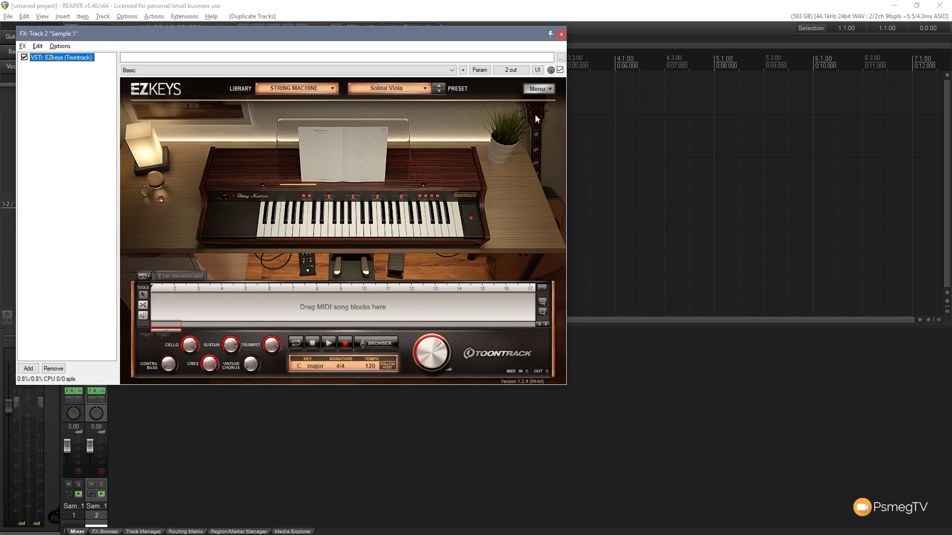
{"action": "left_click", "coordinate": [562, 34]}
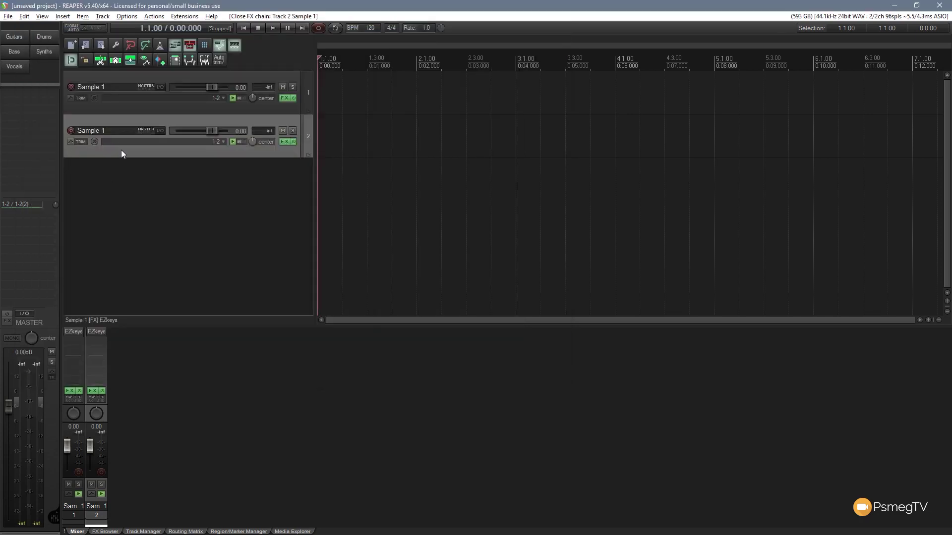
{"action": "key", "text": "Delete"}
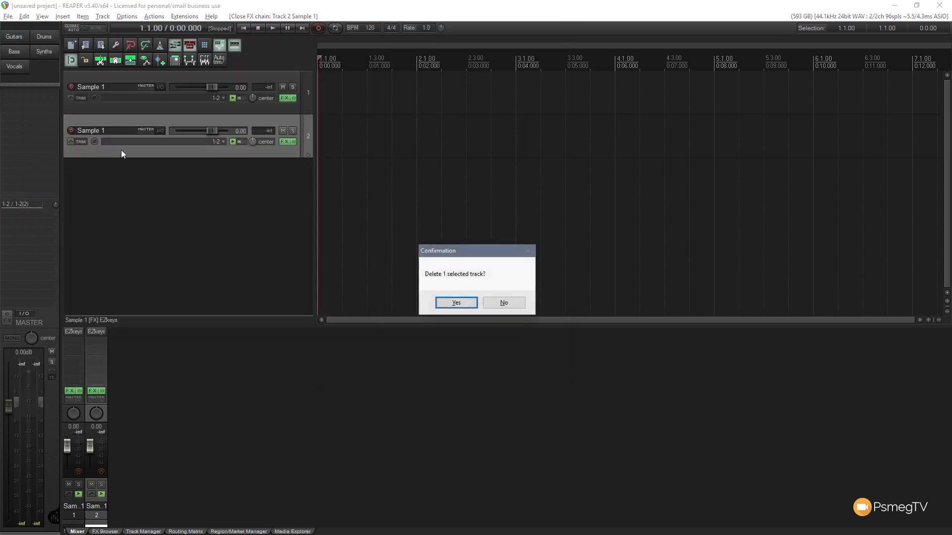
{"action": "left_click", "coordinate": [456, 303]}
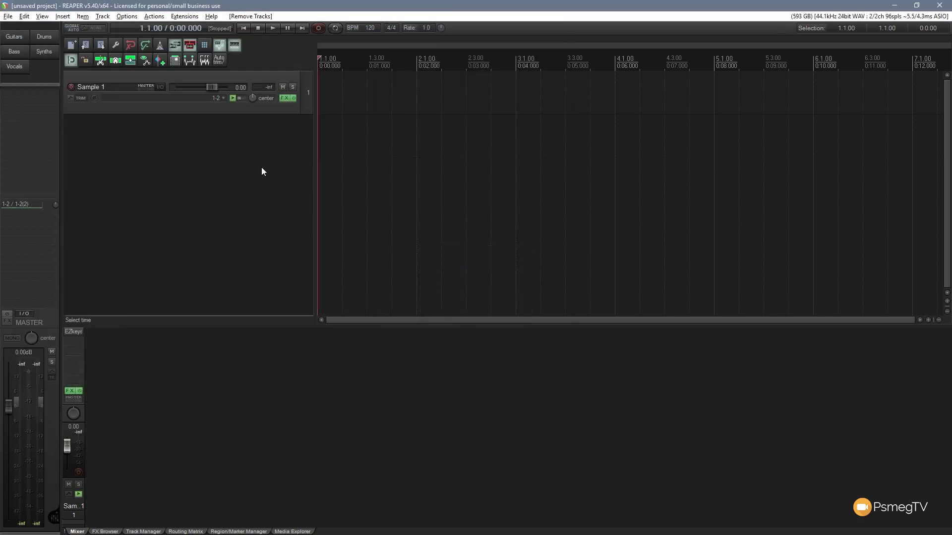
Duplicate Sample 1 again using Track > Duplicate tracks.
{"action": "left_click", "coordinate": [187, 108]}
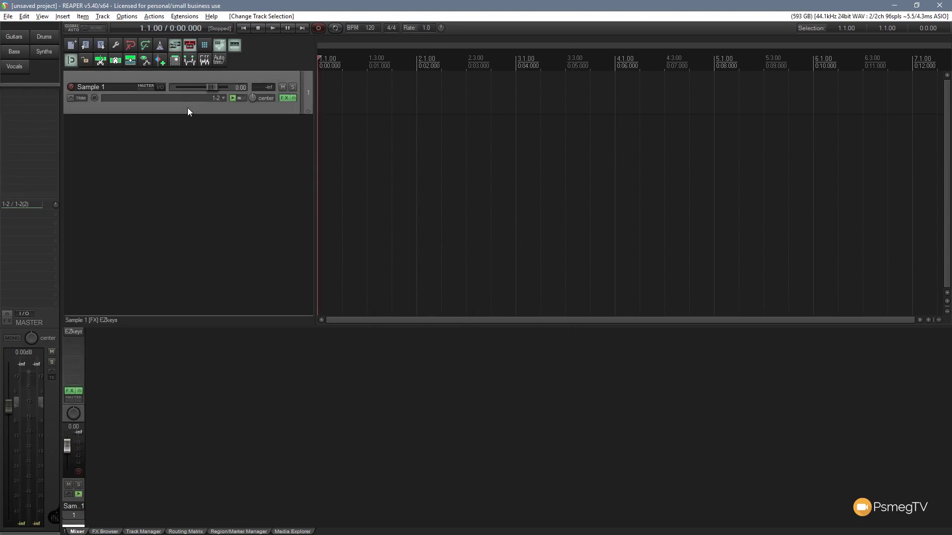
{"action": "left_click", "coordinate": [102, 16]}
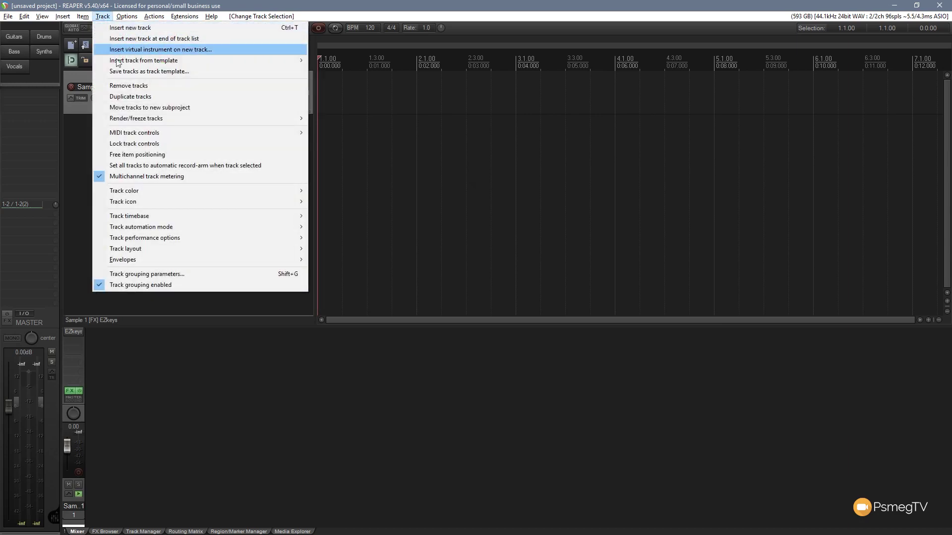
{"action": "left_click", "coordinate": [126, 97]}
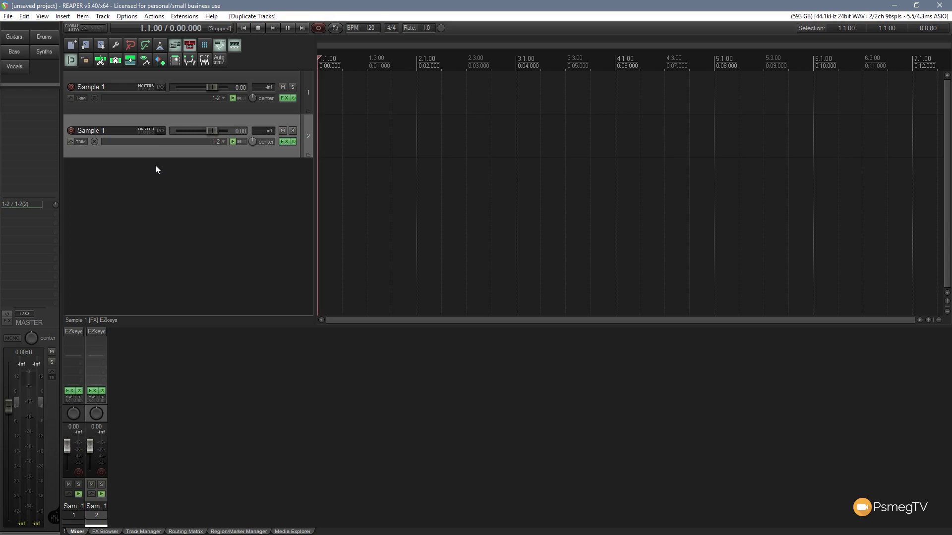
Select tracks 1 and 2 and duplicate them, giving four EZkeys Sample 1 tracks.
{"action": "left_click", "coordinate": [185, 110]}
{"action": "left_click", "coordinate": [182, 118], "text": "ctrl"}
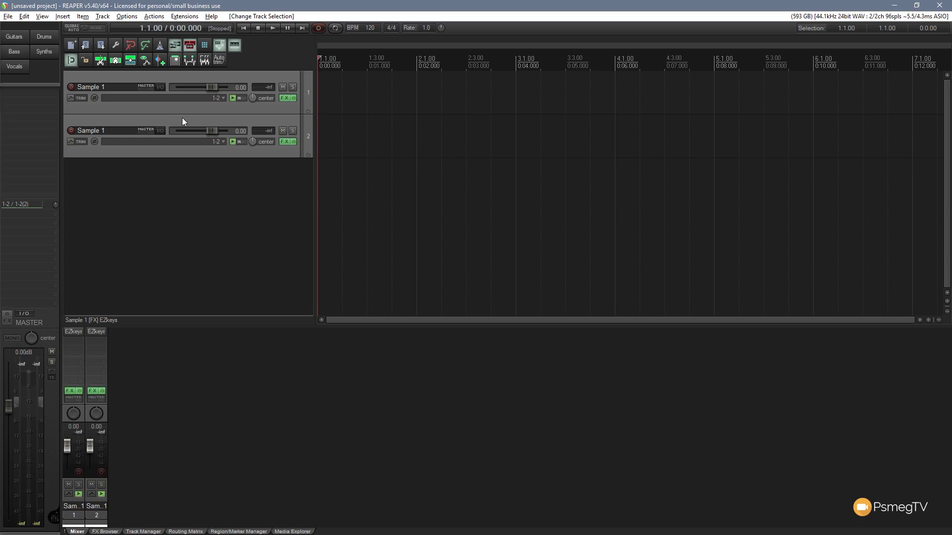
{"action": "right_click", "coordinate": [182, 117]}
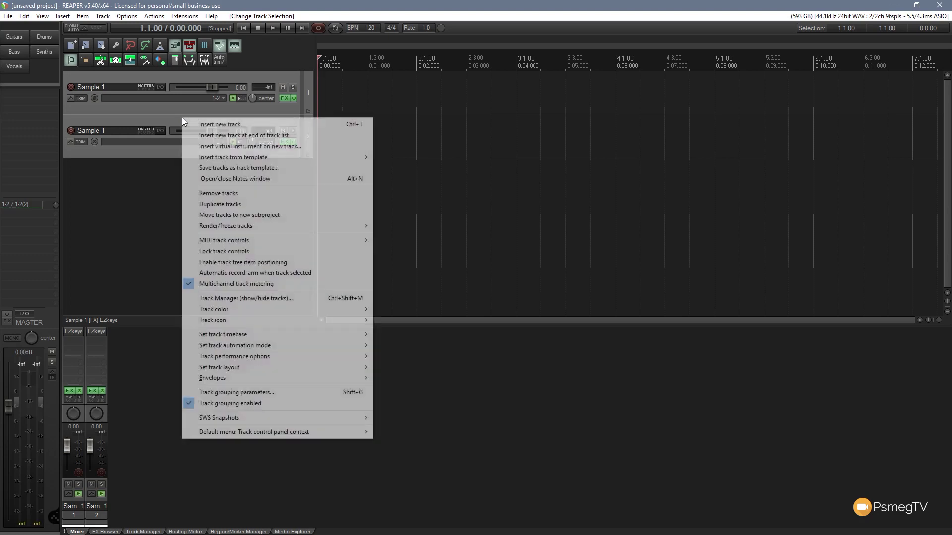
{"action": "left_click", "coordinate": [225, 204]}
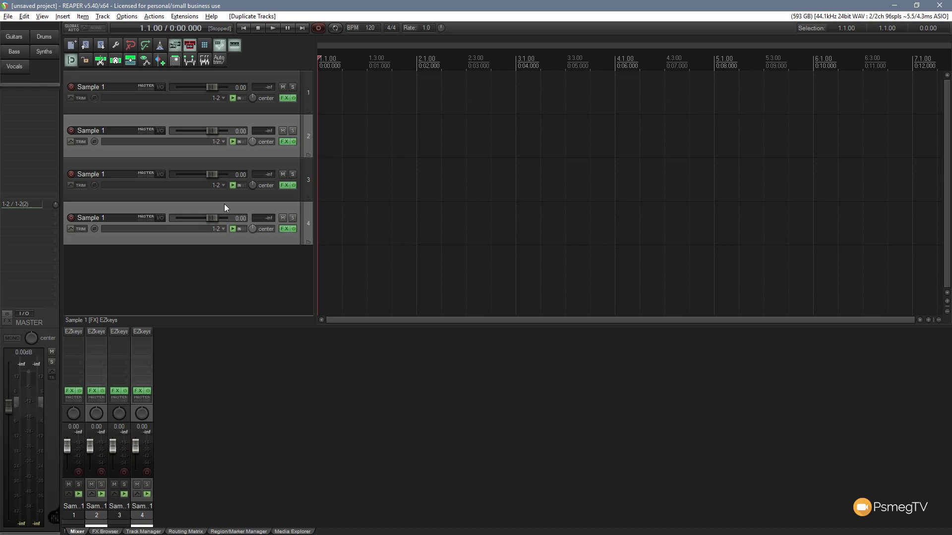
{"action": "key", "text": "Escape"}
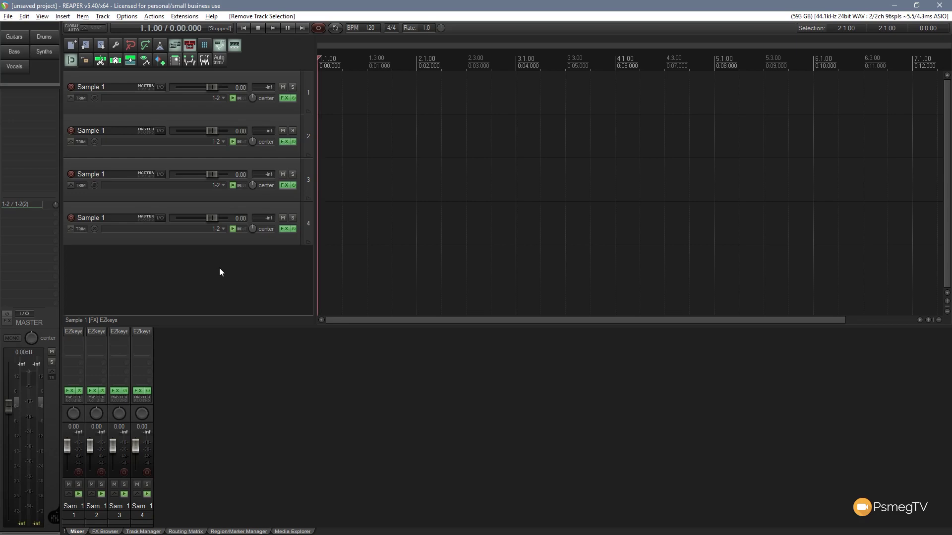
{"action": "left_click", "coordinate": [219, 110]}
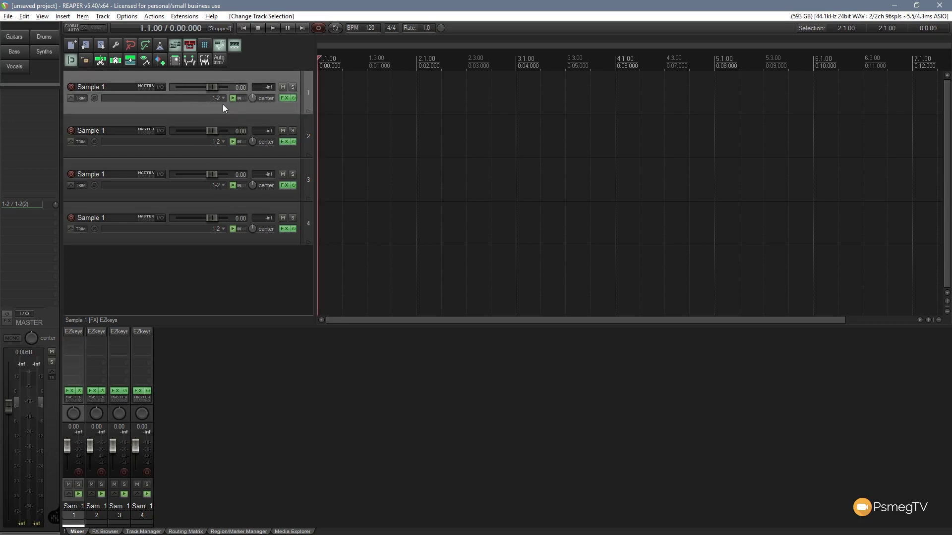
Set track 1's input to Mono 1-2, record a clip, and play it back.
{"action": "left_click", "coordinate": [225, 98]}
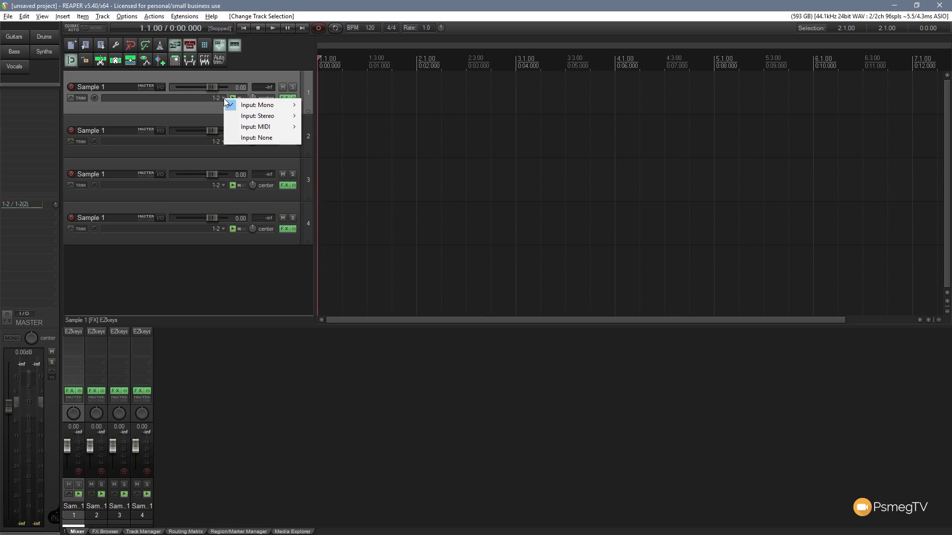
{"action": "mouse_move", "coordinate": [262, 106]}
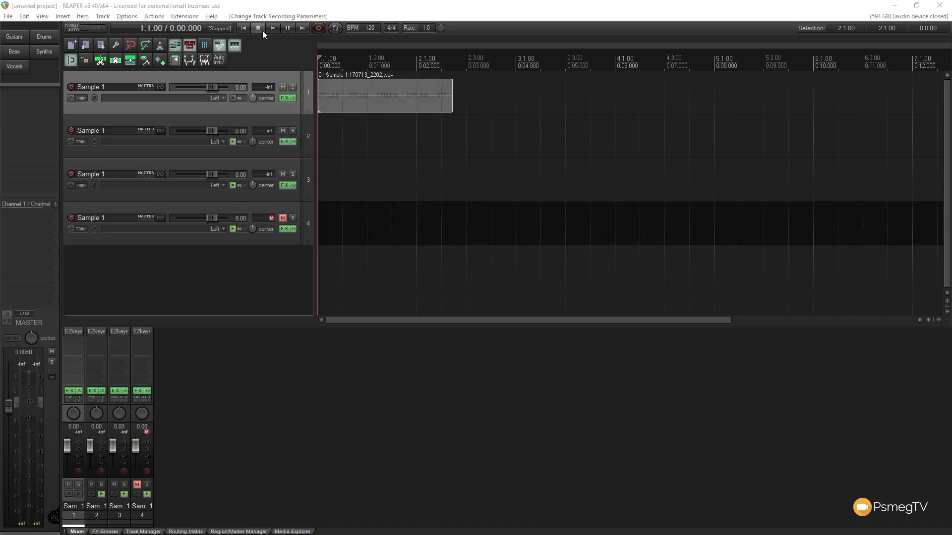
{"action": "left_click", "coordinate": [270, 27]}
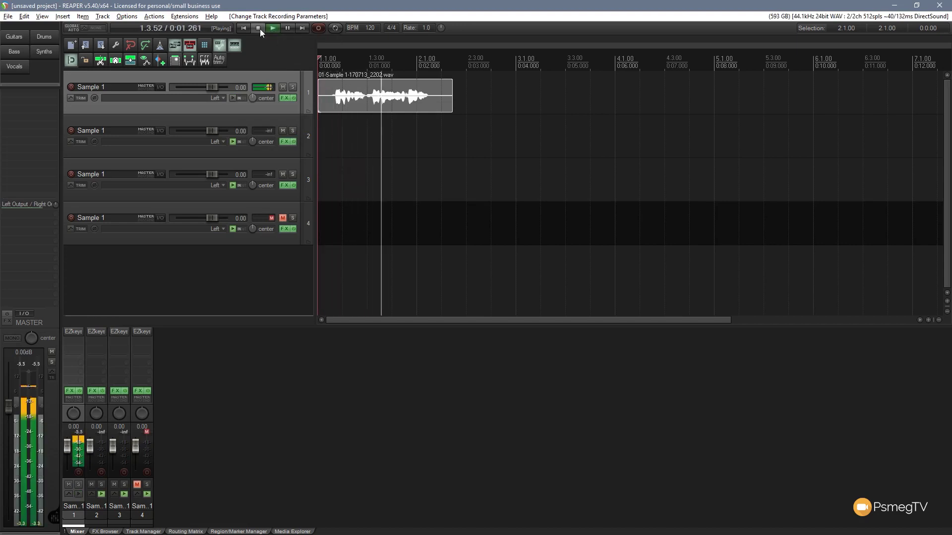
{"action": "left_click", "coordinate": [260, 29]}
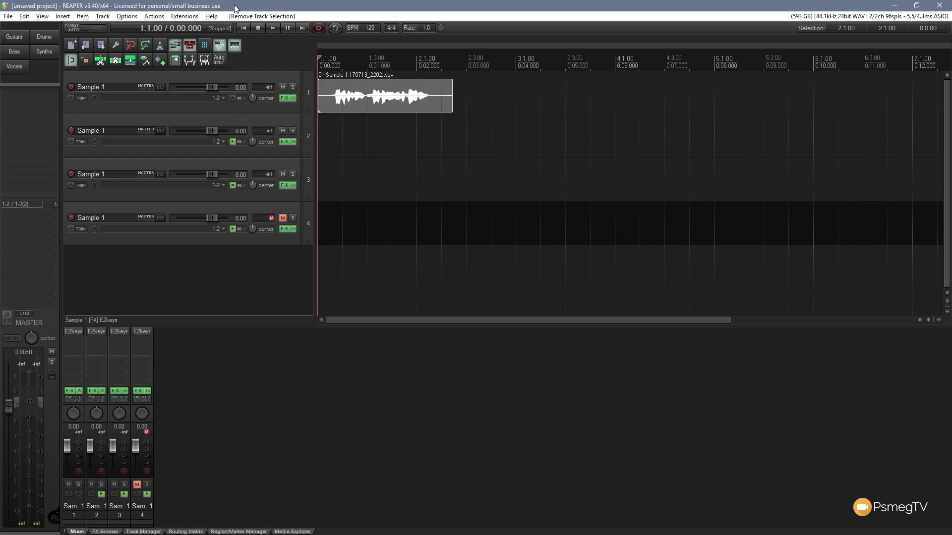
Set track 2's recording input to Stereo 1-2 / 1-2(2).
{"action": "left_click", "coordinate": [219, 151]}
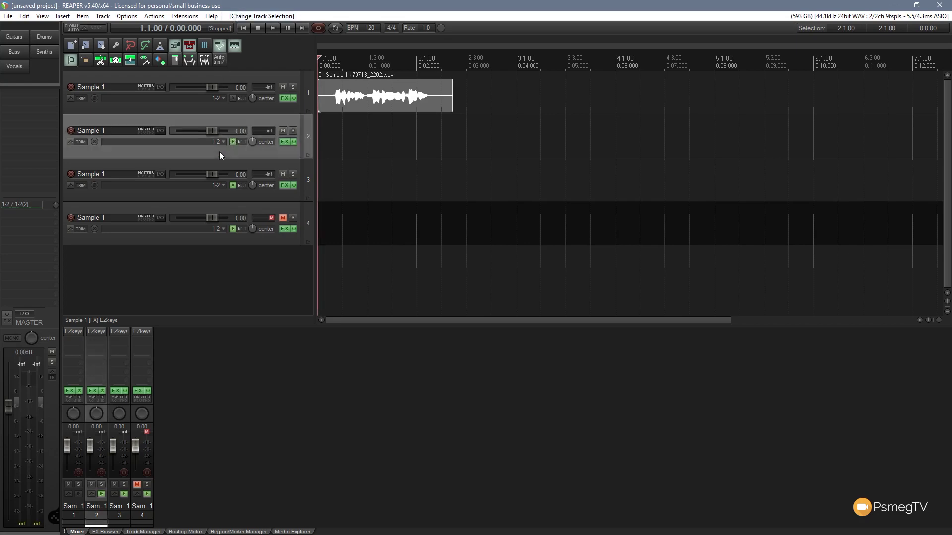
{"action": "left_click", "coordinate": [224, 142]}
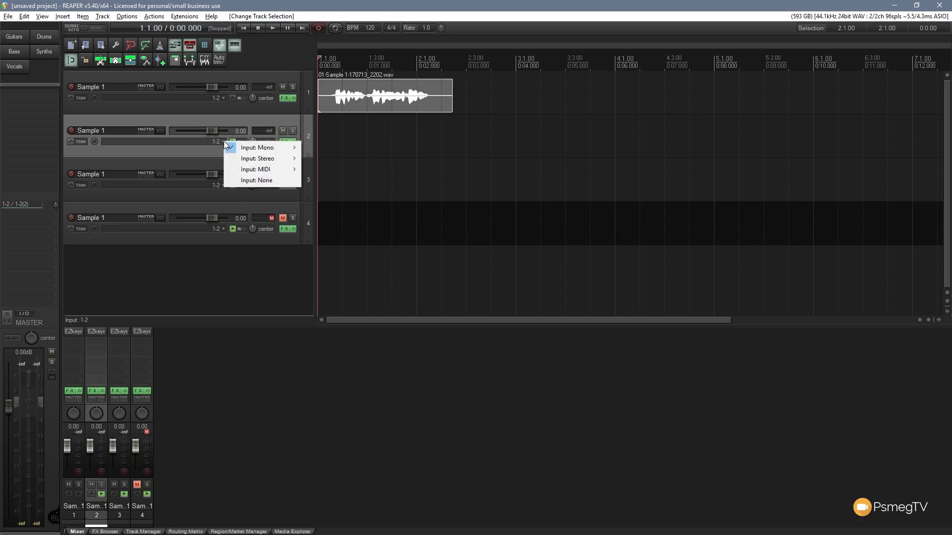
{"action": "mouse_move", "coordinate": [258, 148]}
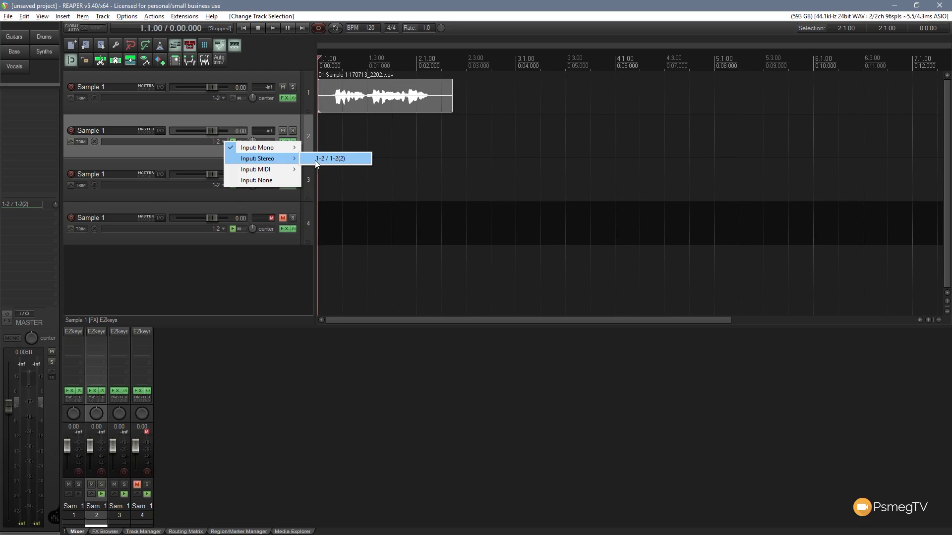
{"action": "left_click", "coordinate": [341, 159]}
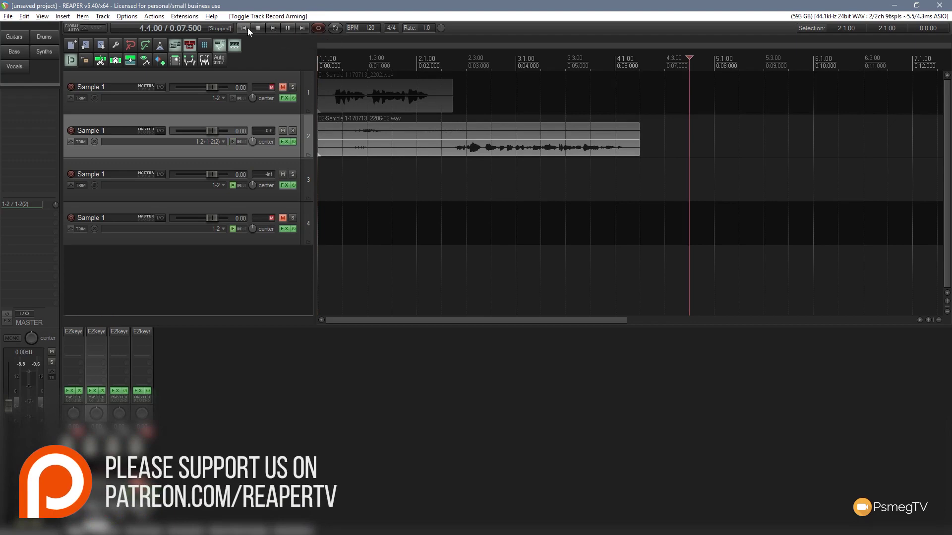
Play the new stereo recording back from the project start, then stop.
{"action": "left_click", "coordinate": [248, 28]}
{"action": "left_click", "coordinate": [268, 28]}
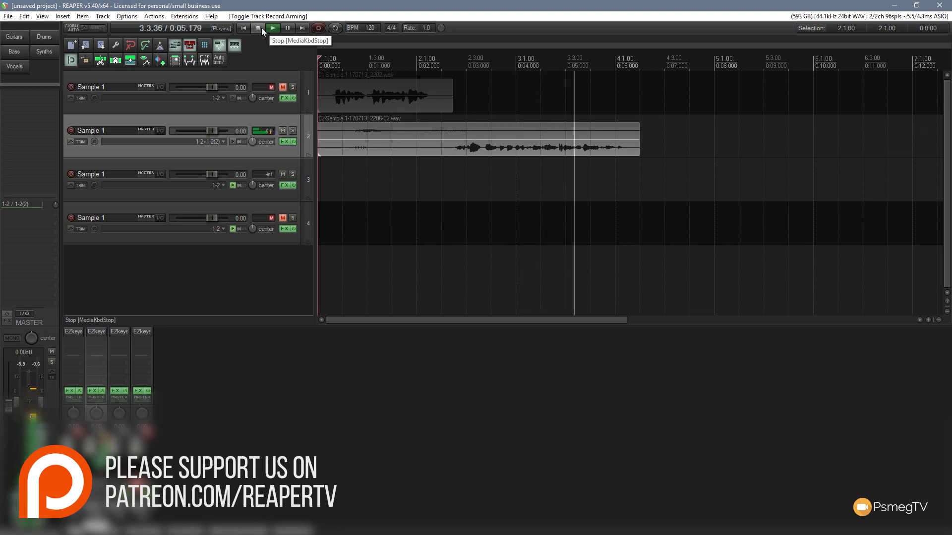
{"action": "left_click", "coordinate": [261, 28]}
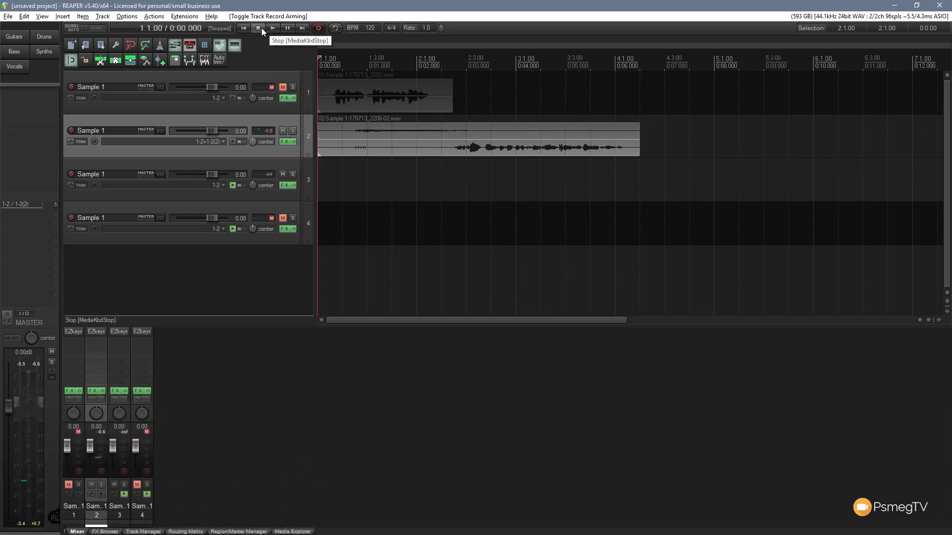
{"action": "left_click", "coordinate": [266, 268]}
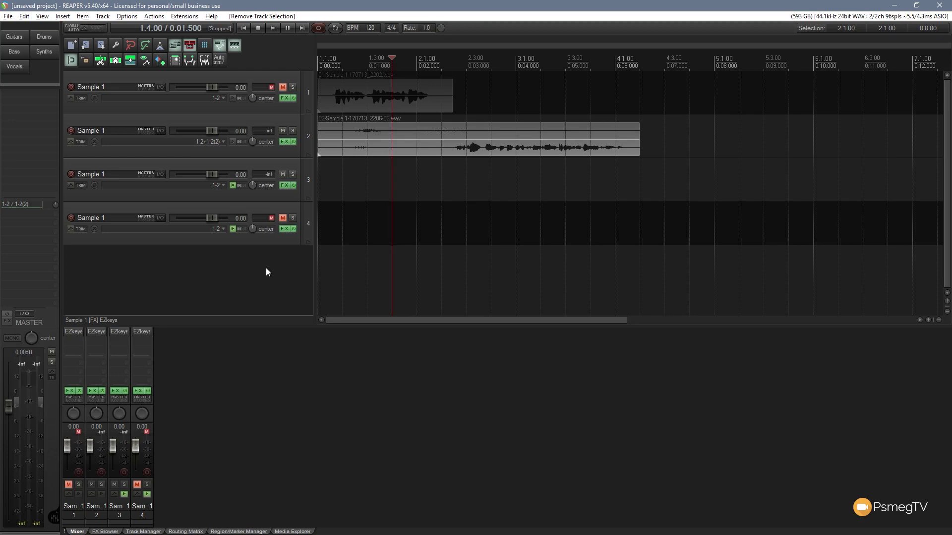
Insert the Toontrack EZkeys virtual instrument on a new track 4, then close its window.
{"action": "right_click", "coordinate": [143, 269]}
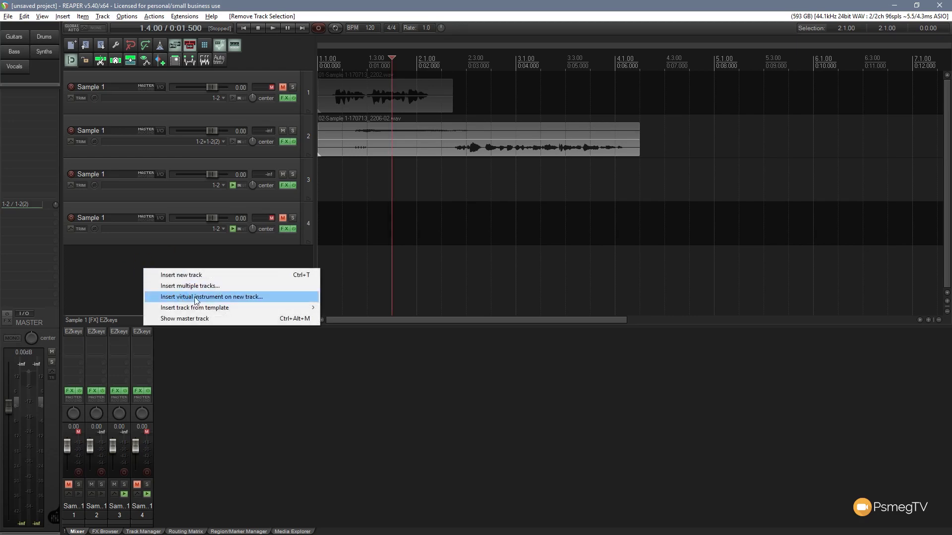
{"action": "left_click", "coordinate": [217, 297]}
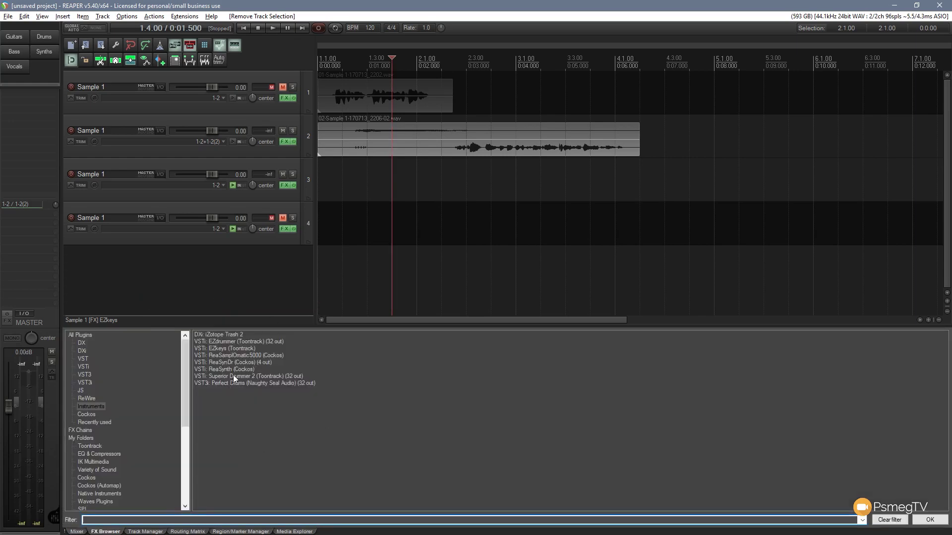
{"action": "left_click", "coordinate": [93, 445]}
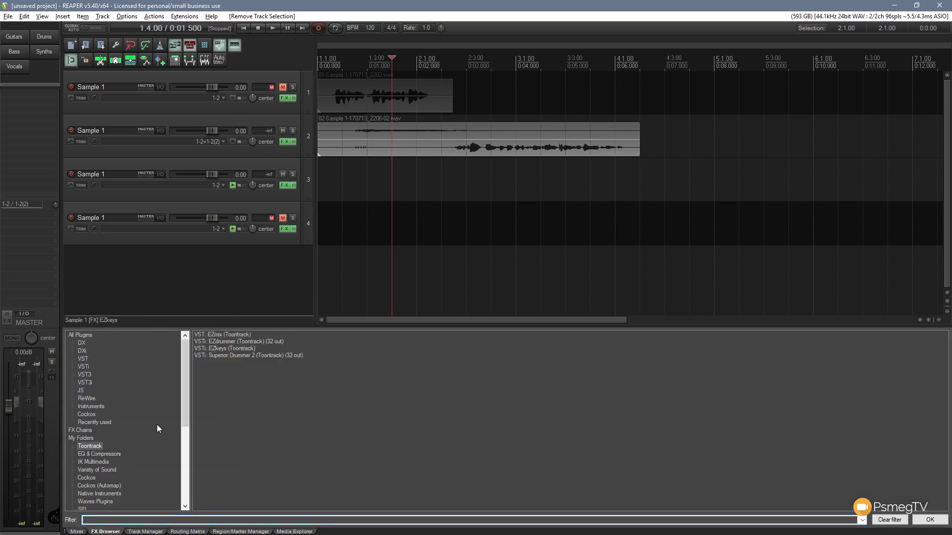
{"action": "left_click", "coordinate": [221, 349]}
{"action": "double_click", "coordinate": [221, 349]}
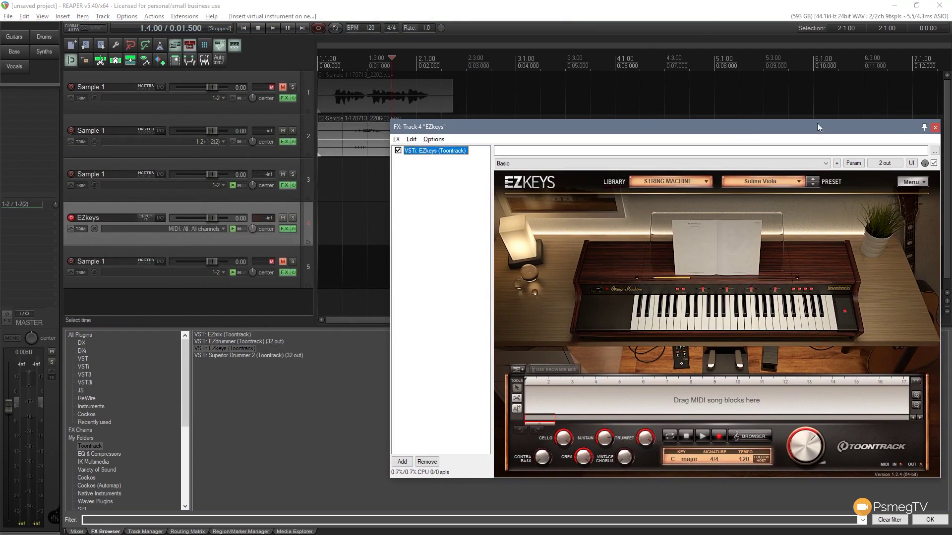
{"action": "left_click_drag", "start_coordinate": [886, 133], "coordinate": [760, 120]}
{"action": "left_click", "coordinate": [808, 114]}
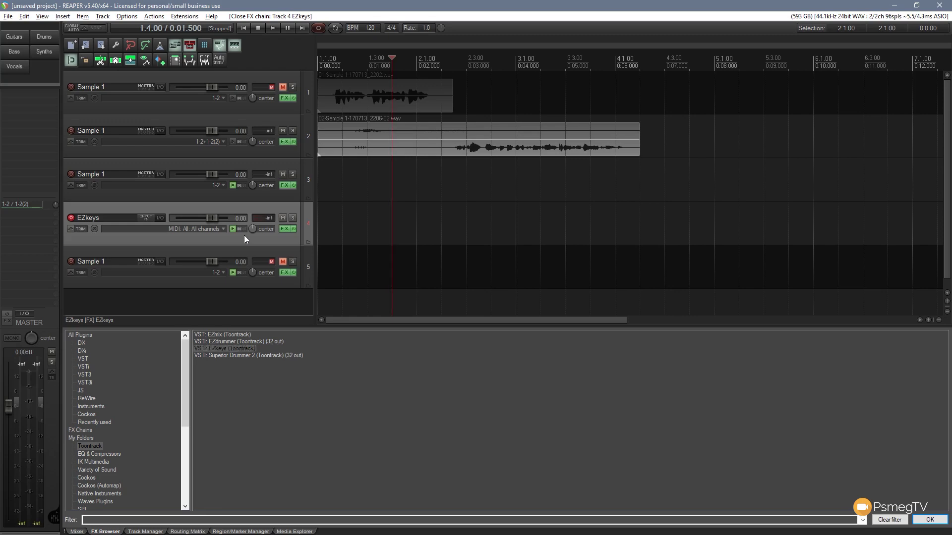
Delete the EZkeys track, then set track 4's input to MIDI: All MIDI Inputs, All Channels.
{"action": "key", "text": "Delete"}
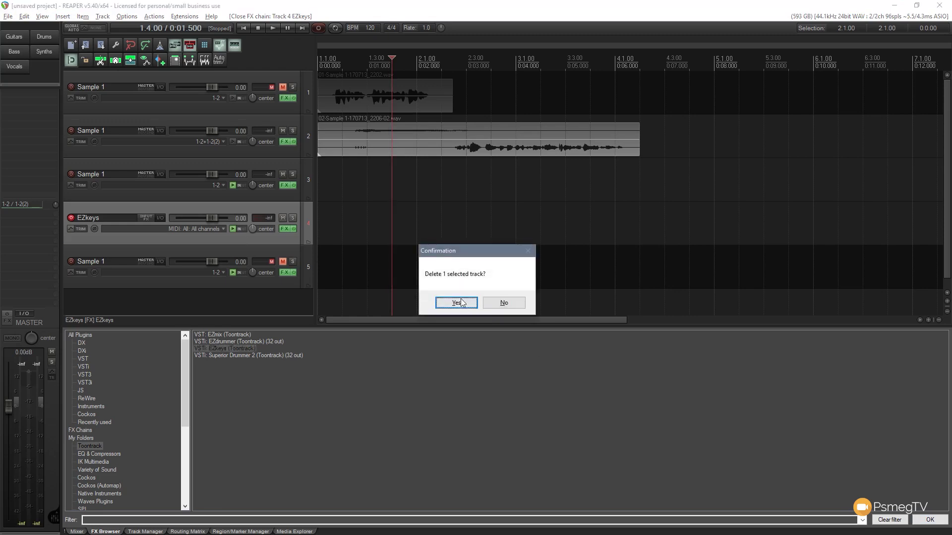
{"action": "left_click", "coordinate": [450, 302]}
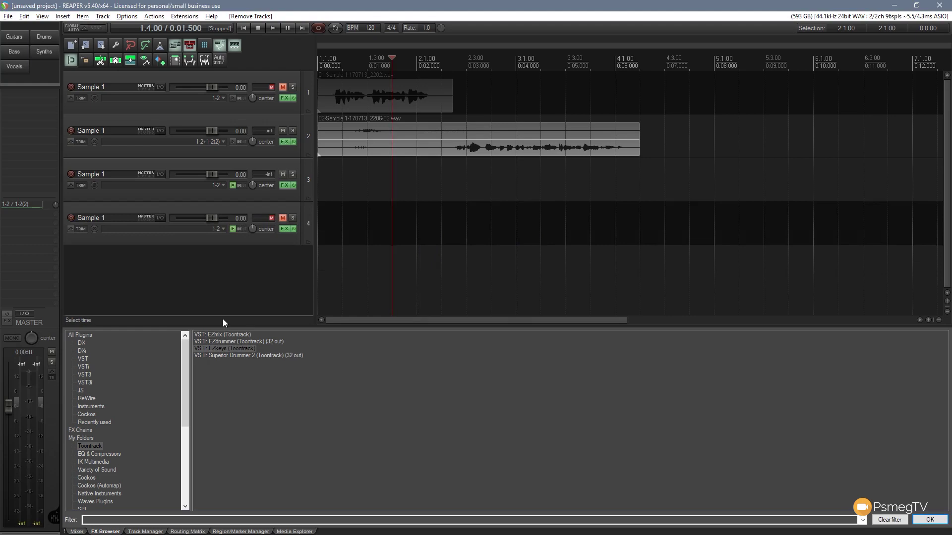
{"action": "left_click", "coordinate": [224, 242]}
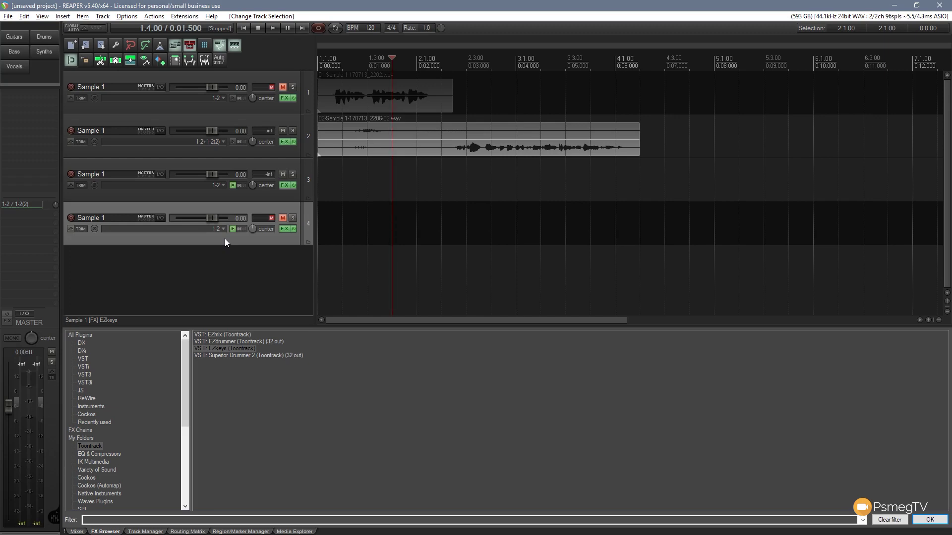
{"action": "left_click", "coordinate": [223, 229]}
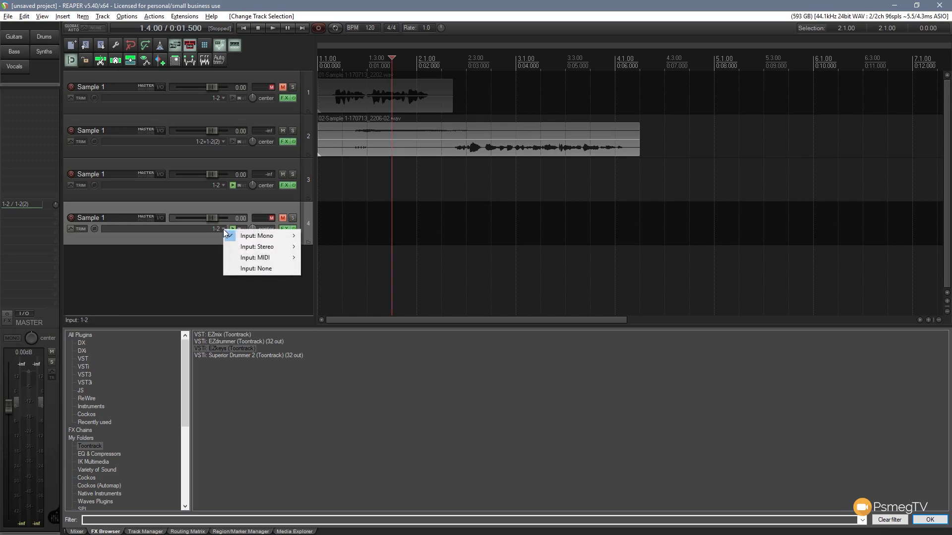
{"action": "mouse_move", "coordinate": [262, 257]}
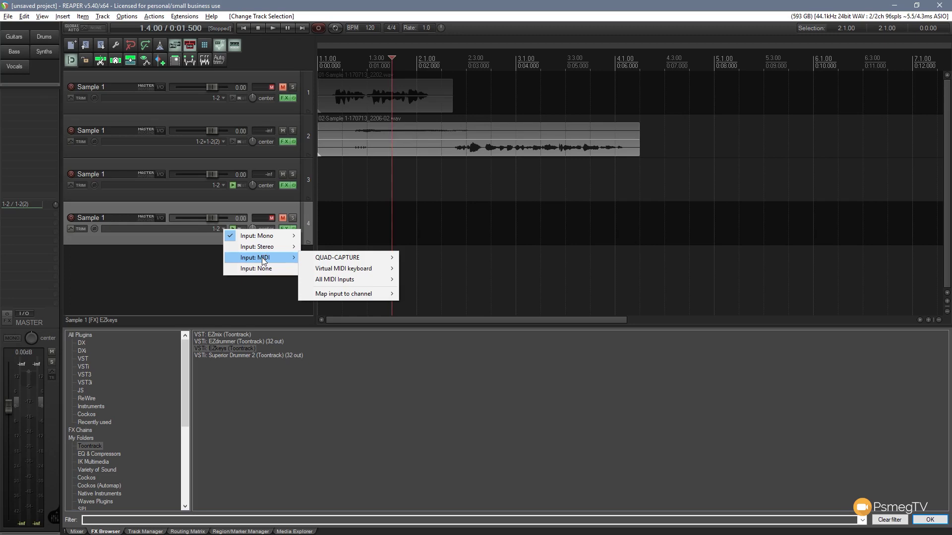
{"action": "mouse_move", "coordinate": [377, 282]}
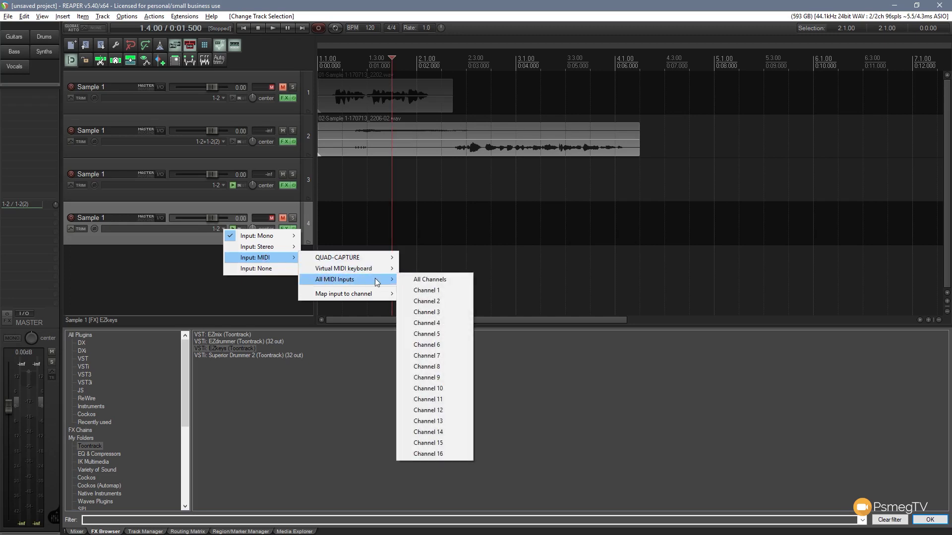
{"action": "left_click", "coordinate": [425, 279]}
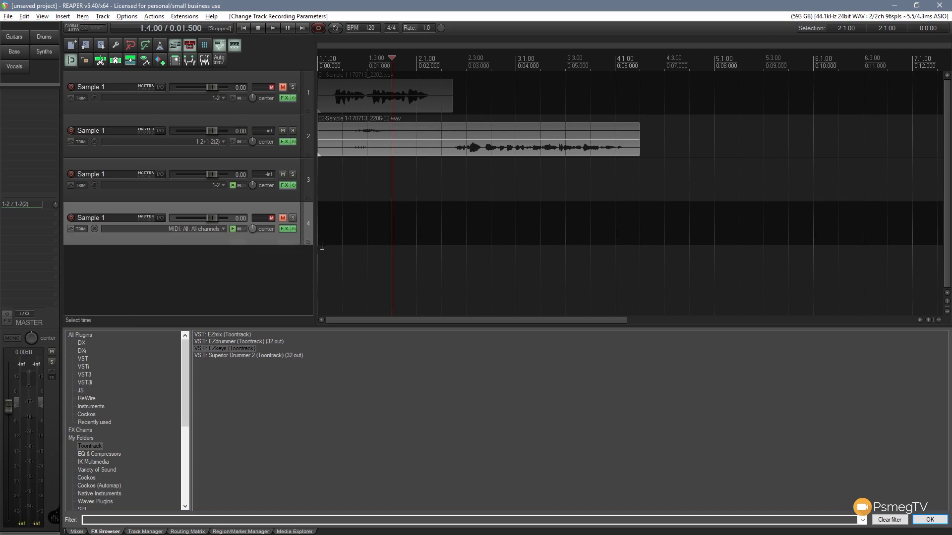
{"action": "left_click_drag", "start_coordinate": [321, 246], "coordinate": [419, 246]}
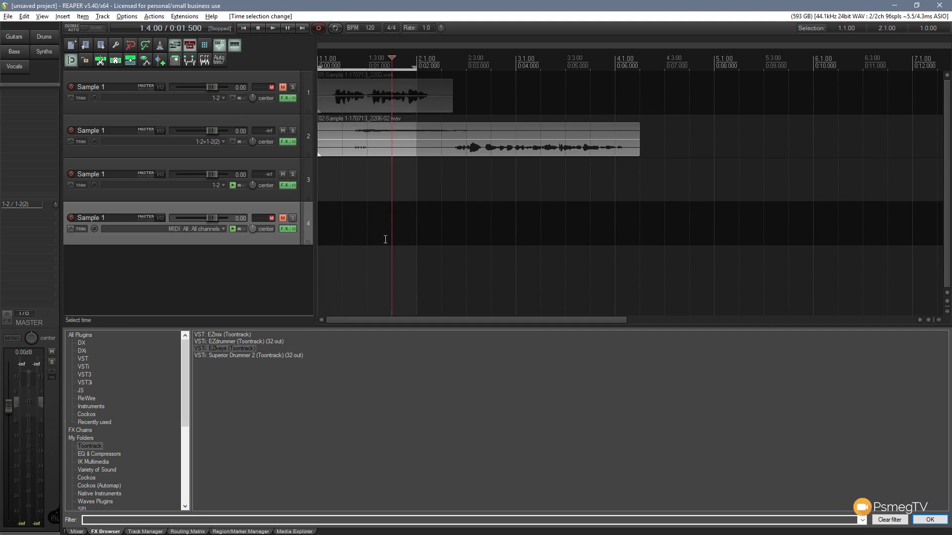
{"action": "left_click", "coordinate": [119, 61]}
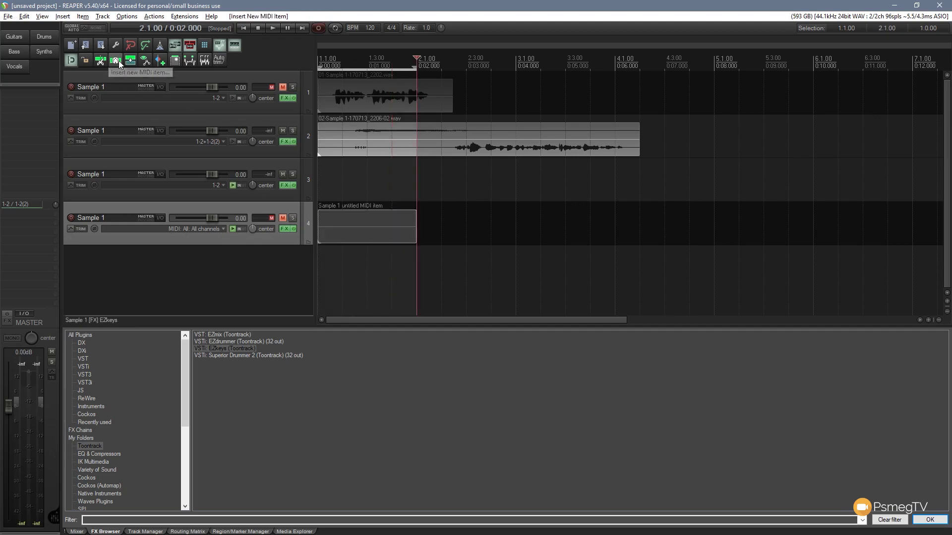
{"action": "double_click", "coordinate": [342, 222]}
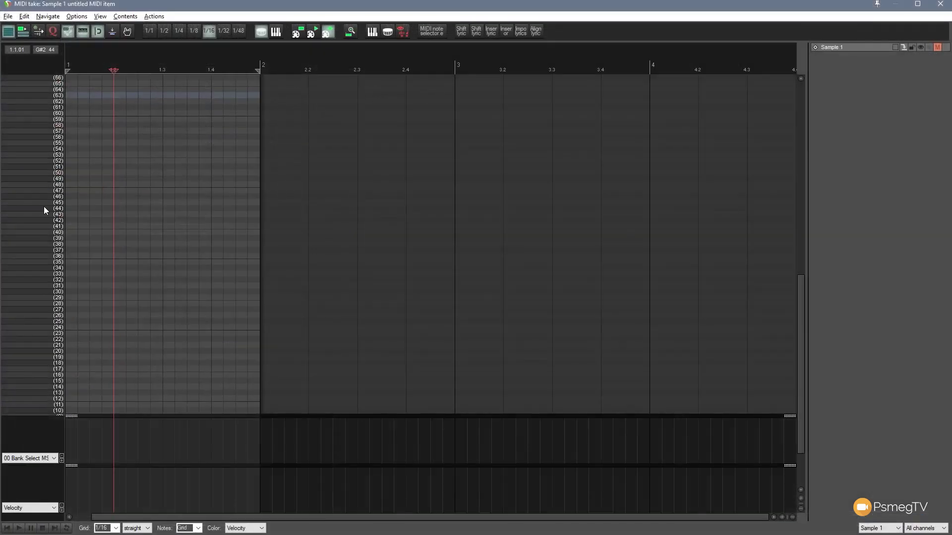
{"action": "left_click", "coordinate": [938, 6]}
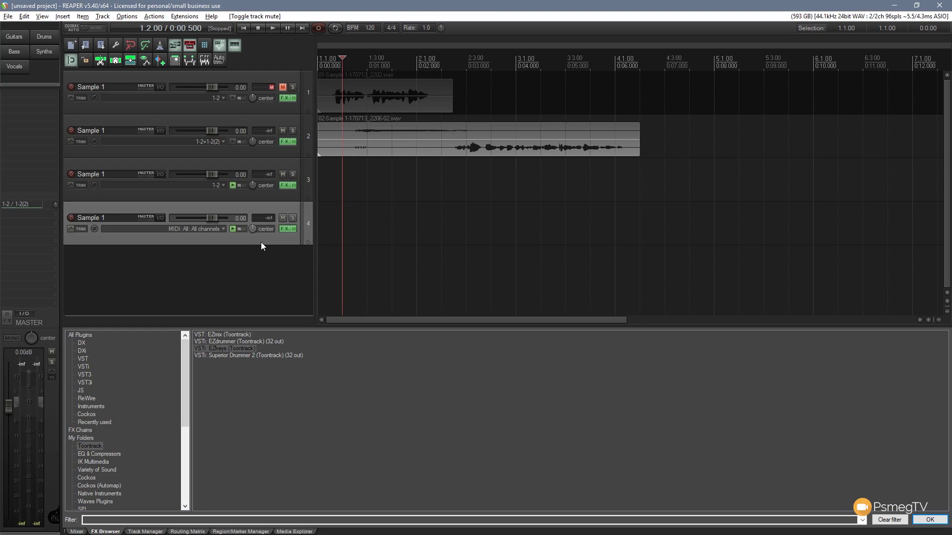
Drag an EZkeys chord pattern onto track 4 as the MIDI item EZkeysDrag5.mid spanning four bars.
{"action": "left_click", "coordinate": [284, 230]}
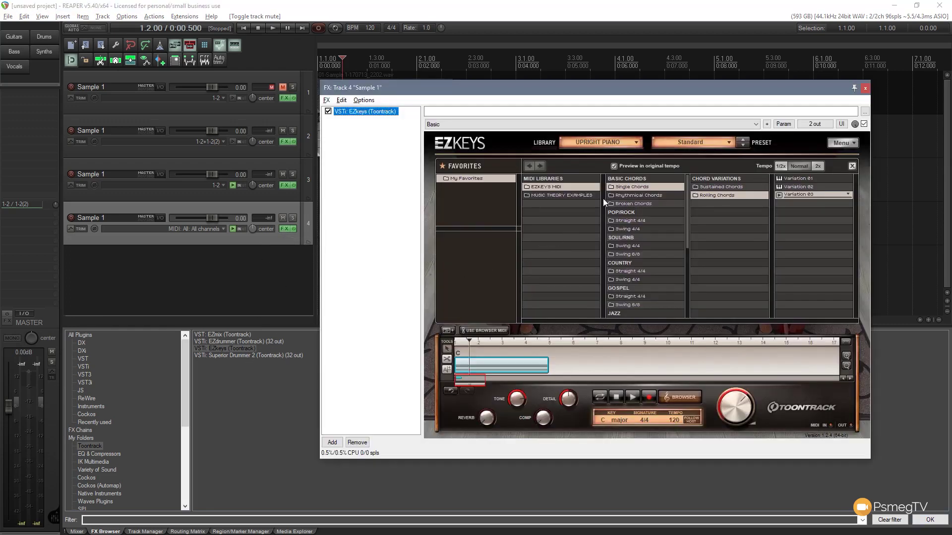
{"action": "left_click_drag", "start_coordinate": [640, 88], "coordinate": [689, 47]}
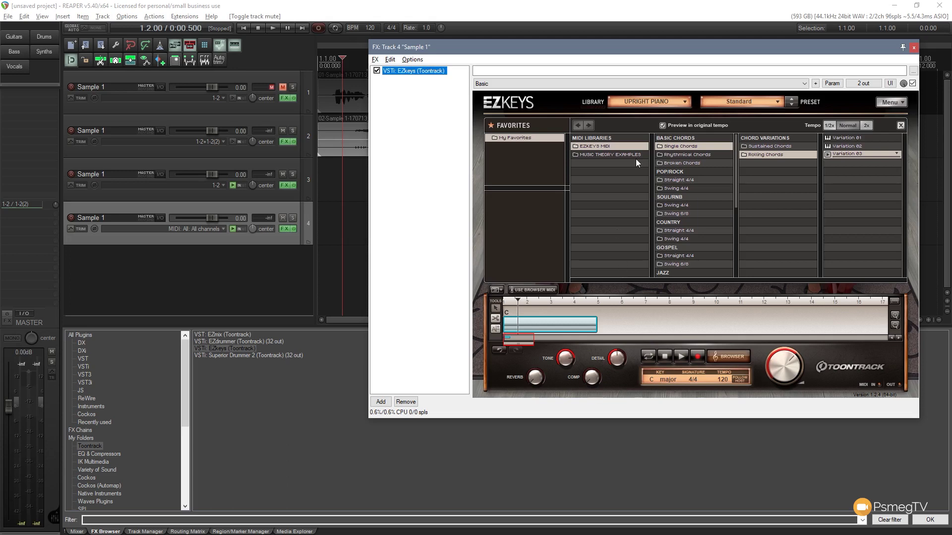
{"action": "left_click_drag", "start_coordinate": [664, 57], "coordinate": [730, 97]}
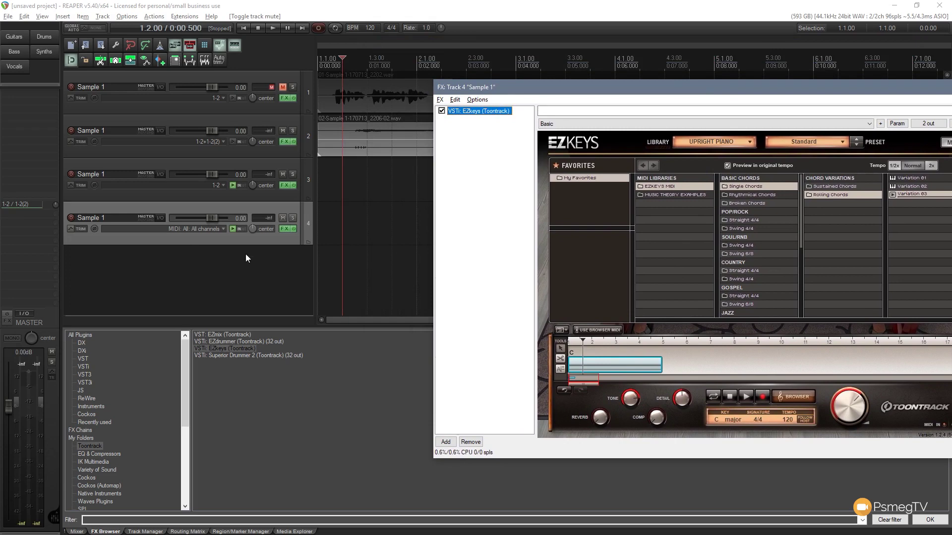
{"action": "left_click_drag", "start_coordinate": [615, 366], "coordinate": [320, 226]}
{"action": "left_click_drag", "start_coordinate": [768, 85], "coordinate": [567, 94]}
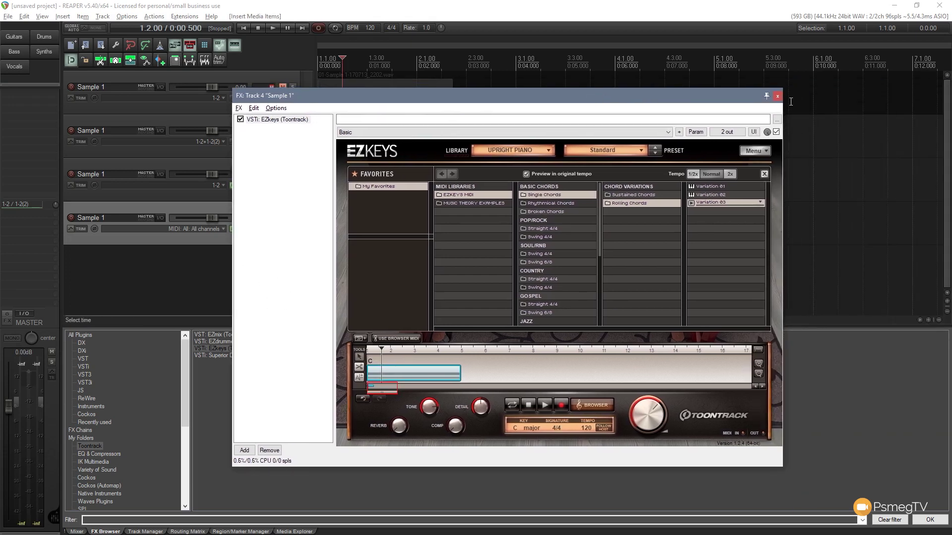
{"action": "left_click", "coordinate": [777, 97]}
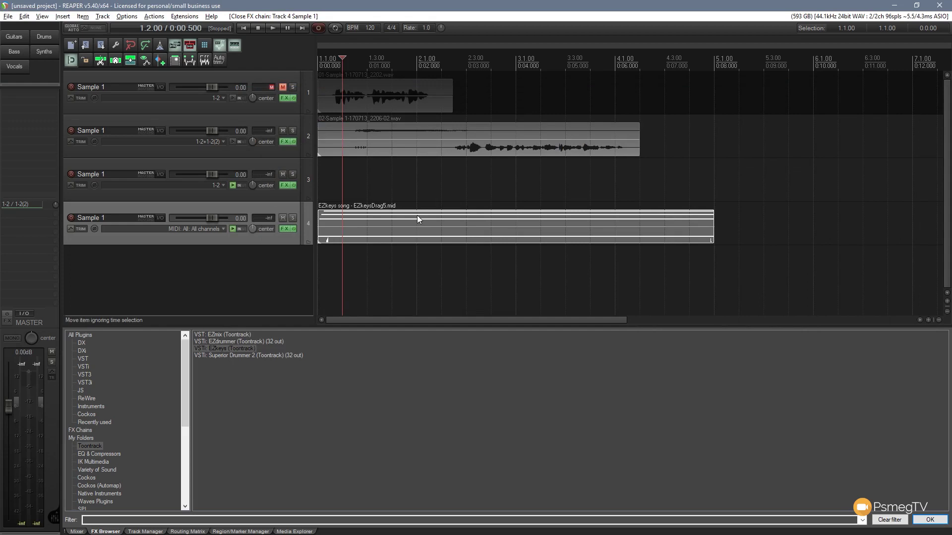
{"action": "double_click", "coordinate": [362, 232]}
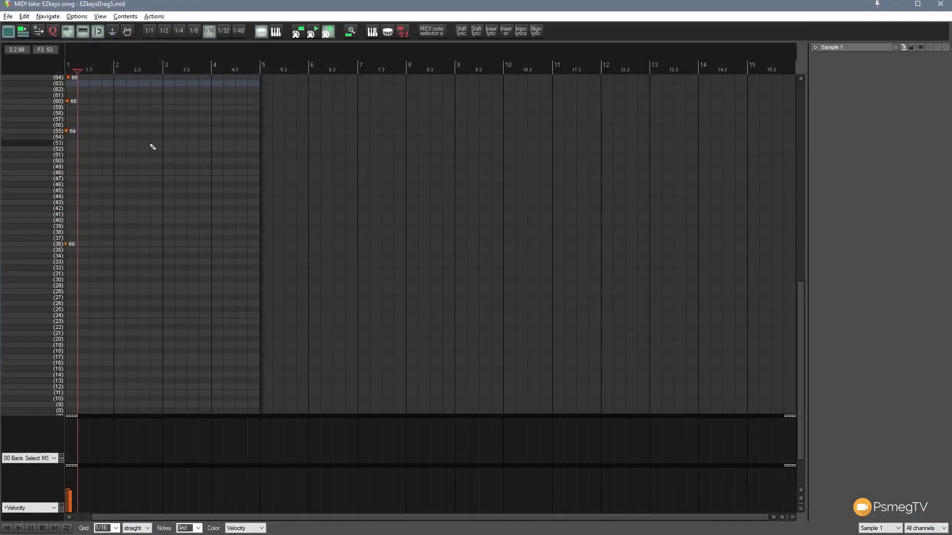
{"action": "scroll", "coordinate": [100, 315], "scroll_direction": "up", "scroll_amount": 8}
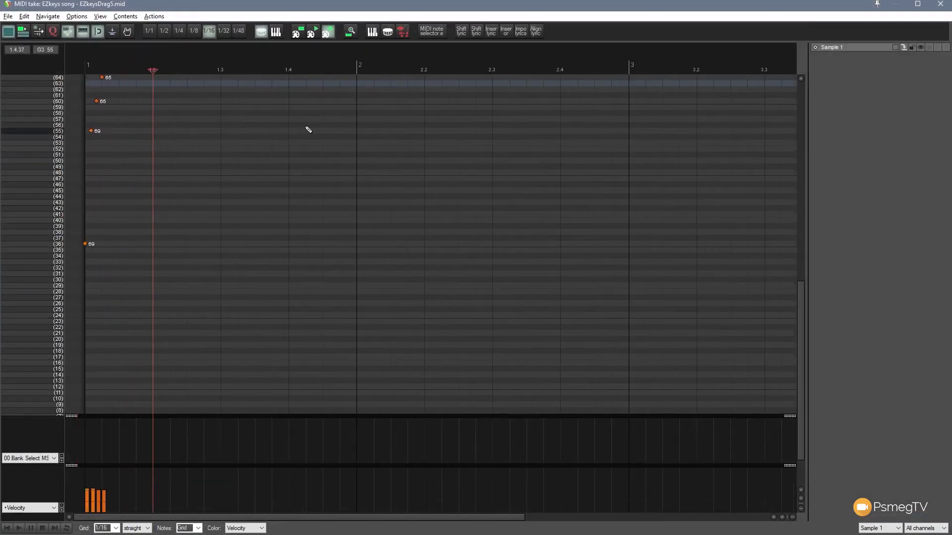
{"action": "left_click", "coordinate": [275, 33]}
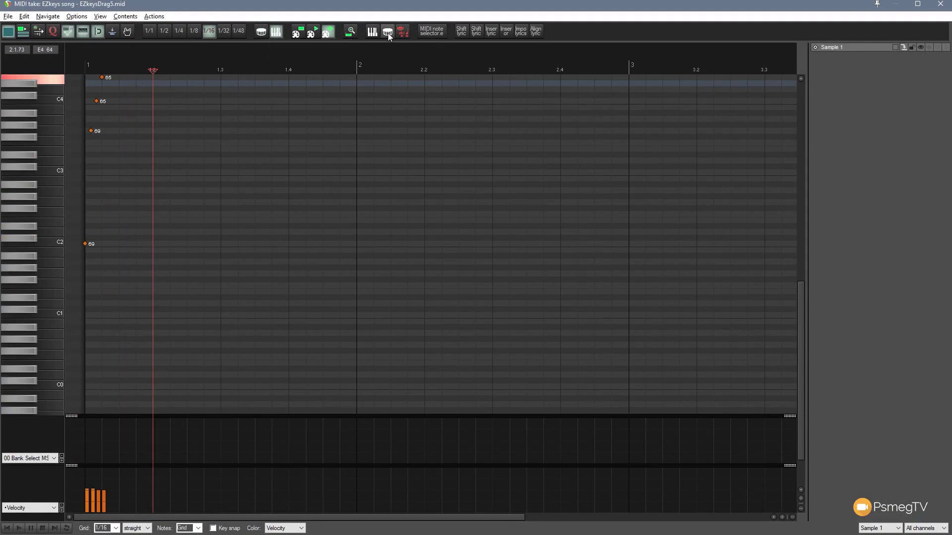
{"action": "left_click", "coordinate": [374, 34]}
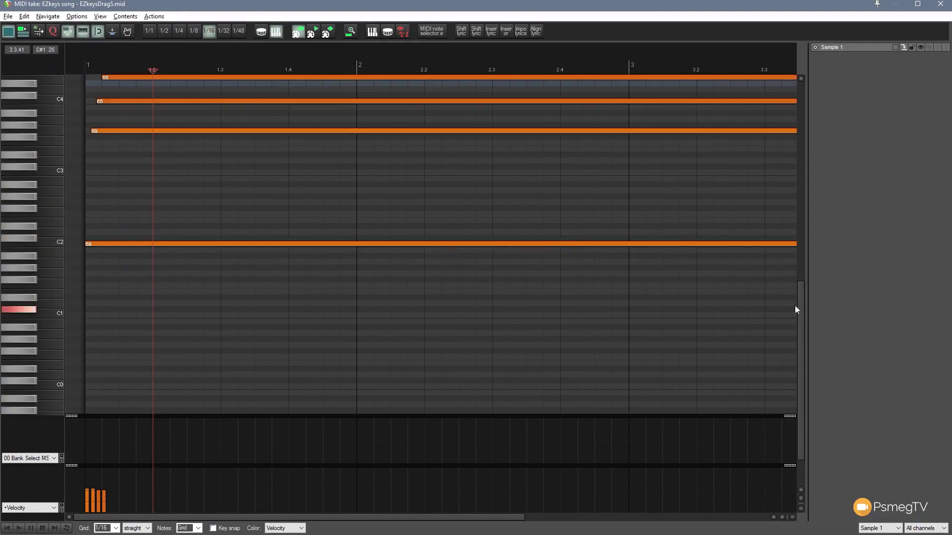
{"action": "scroll", "coordinate": [530, 279], "scroll_direction": "down", "scroll_amount": 4}
{"action": "scroll", "coordinate": [530, 280], "scroll_direction": "down", "scroll_amount": 3}
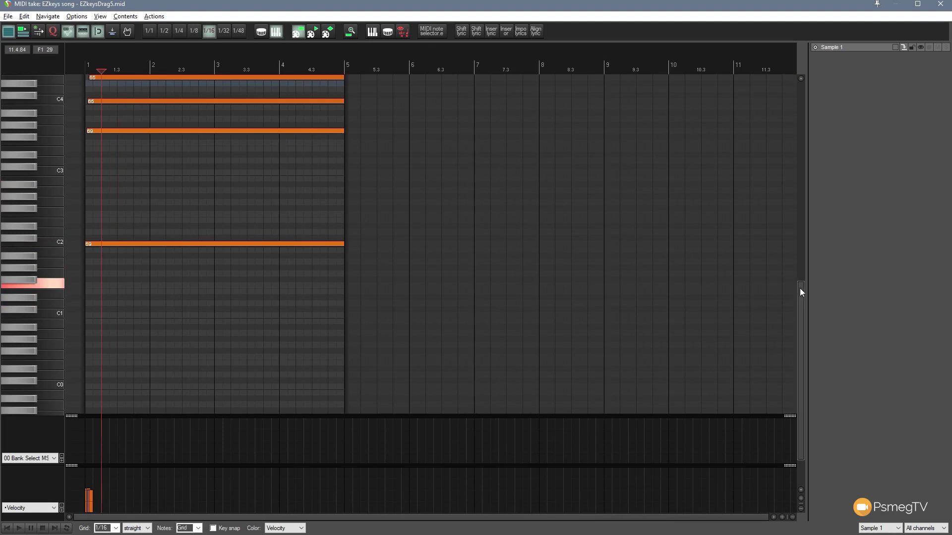
{"action": "left_click_drag", "start_coordinate": [800, 287], "coordinate": [796, 241]}
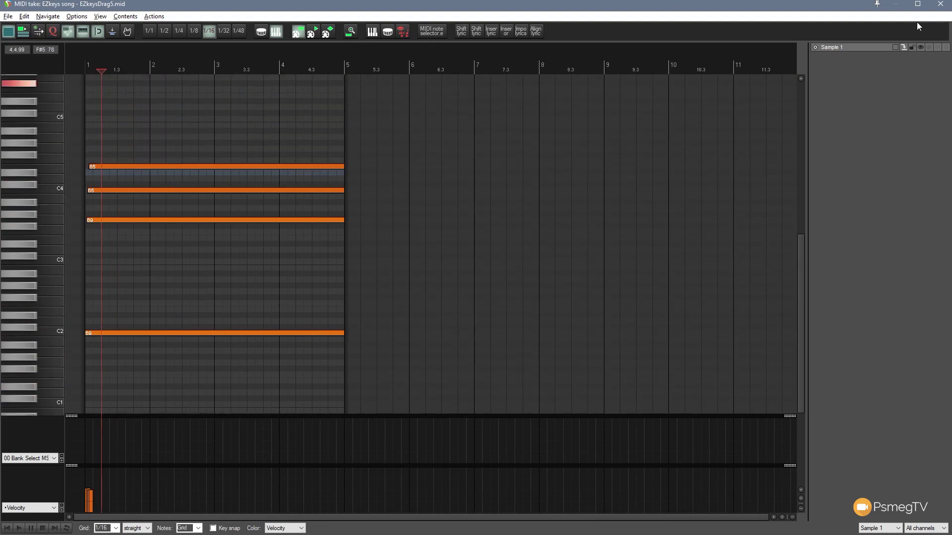
{"action": "left_click", "coordinate": [939, 7]}
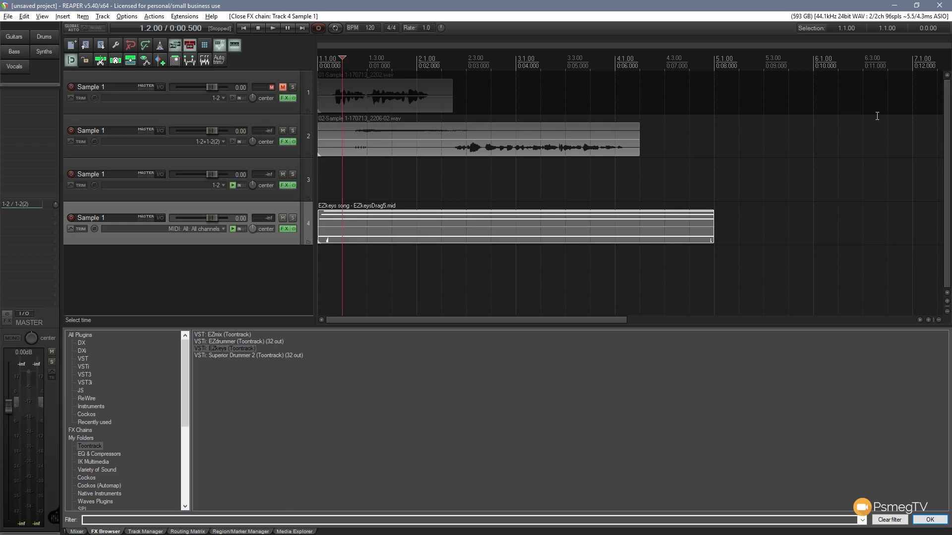
Deselect all tracks by clicking empty space in the track list.
{"action": "left_click", "coordinate": [251, 285]}
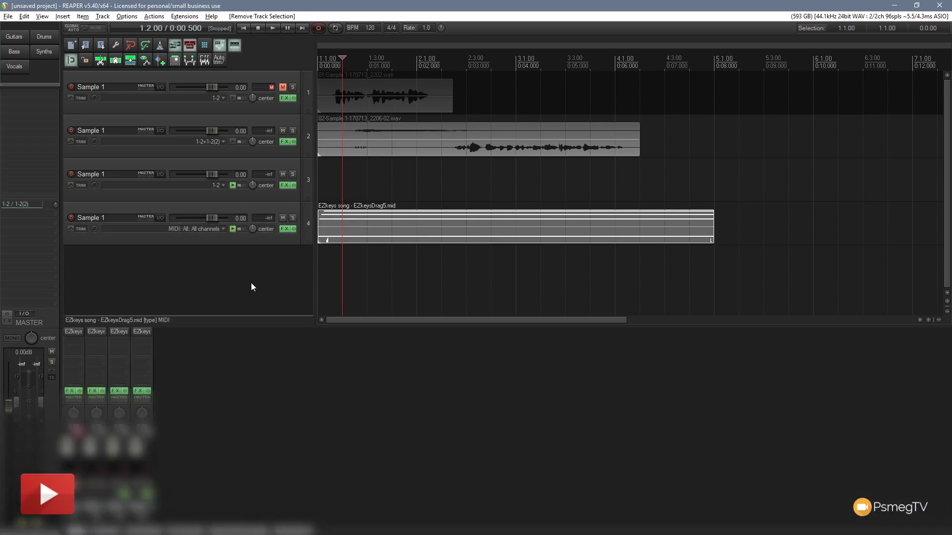